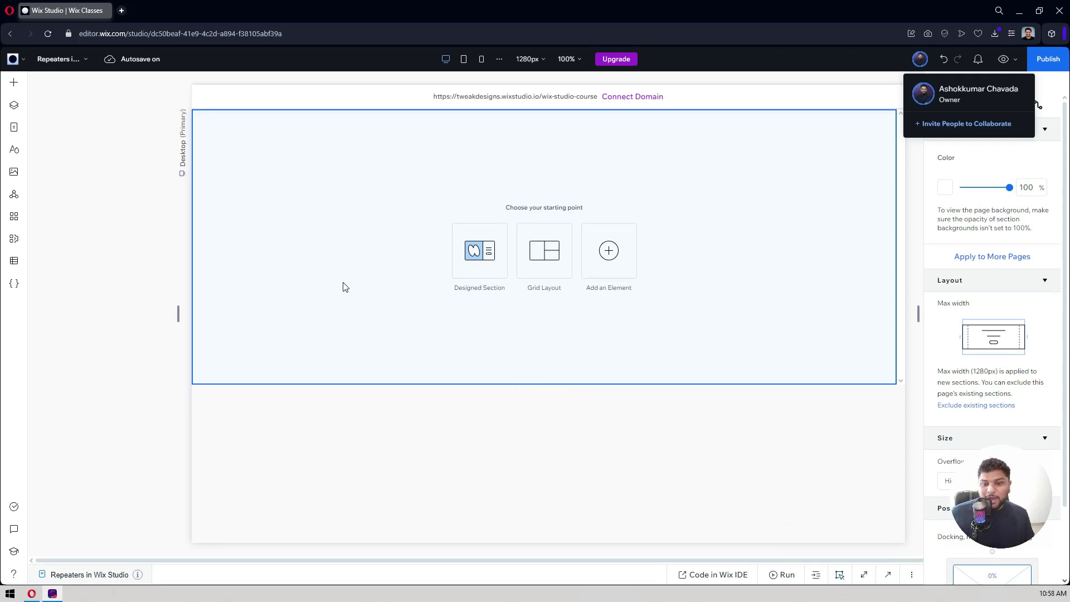
Add the text-only tabs element with FAQ, Shipping, Returns and Details tabs to the blank section and select it
{"action": "left_click", "coordinate": [312, 199]}
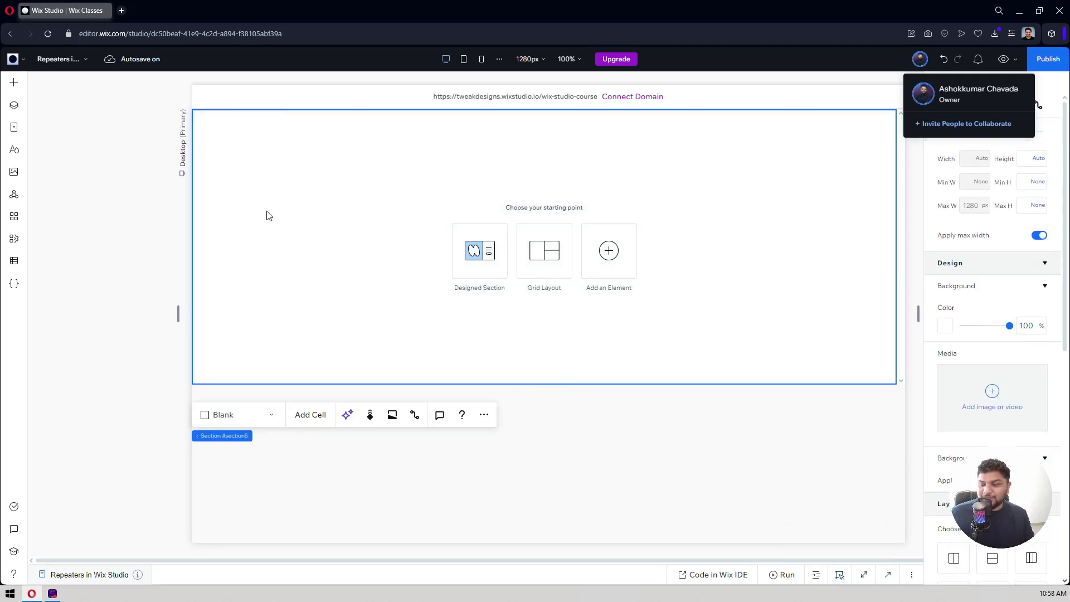
{"action": "left_click", "coordinate": [14, 84]}
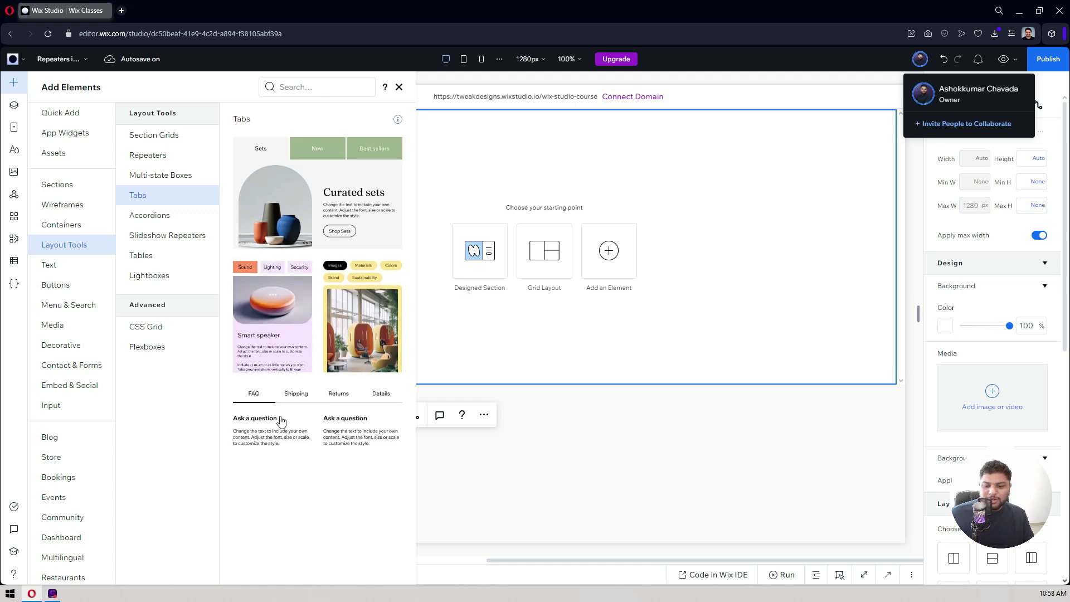
{"action": "left_click_drag", "start_coordinate": [294, 417], "coordinate": [524, 197]}
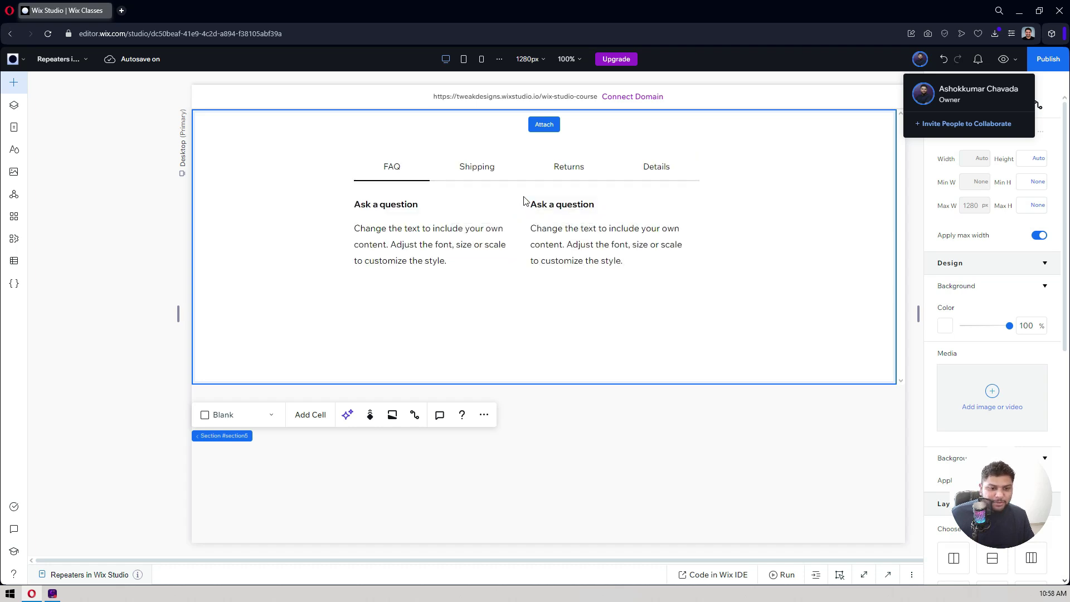
{"action": "left_click", "coordinate": [530, 223]}
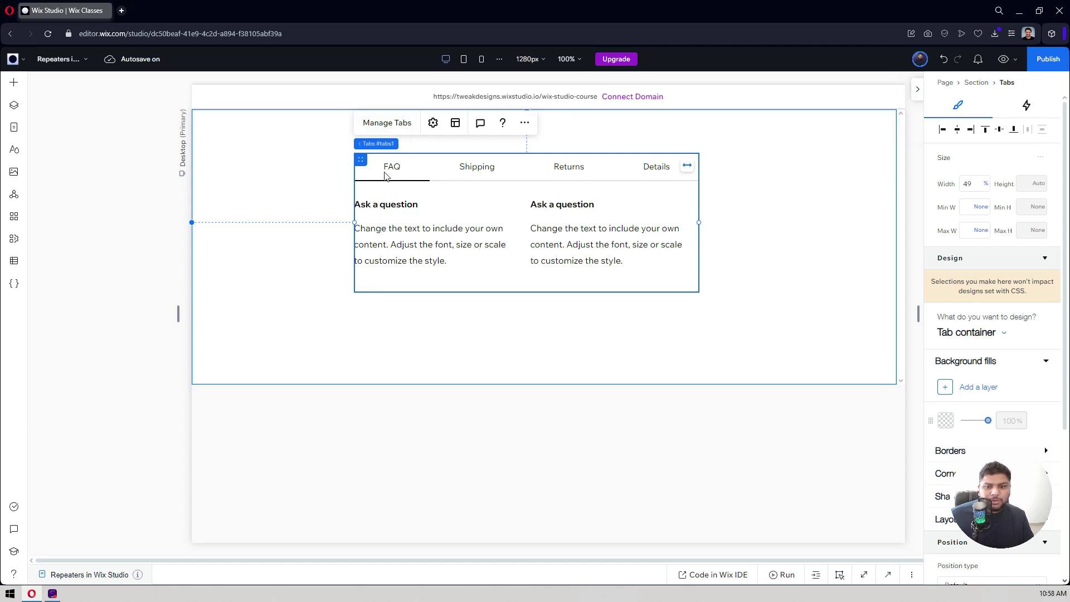
Go through the tabs in the tab manager and rename the Shipping tab as Logistics
{"action": "left_click", "coordinate": [385, 128]}
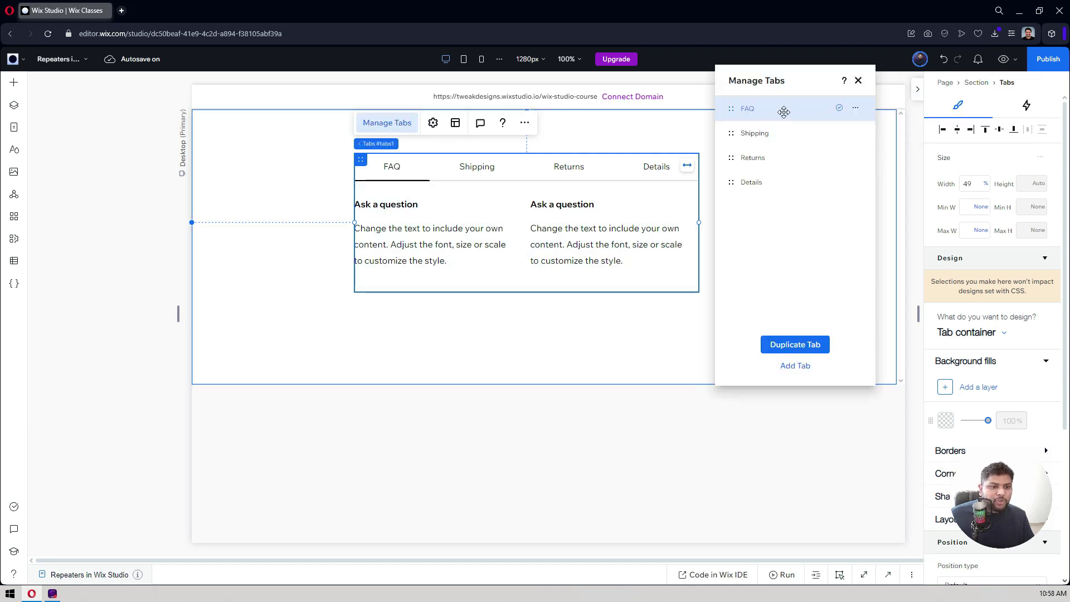
{"action": "left_click", "coordinate": [759, 140]}
{"action": "left_click", "coordinate": [753, 162]}
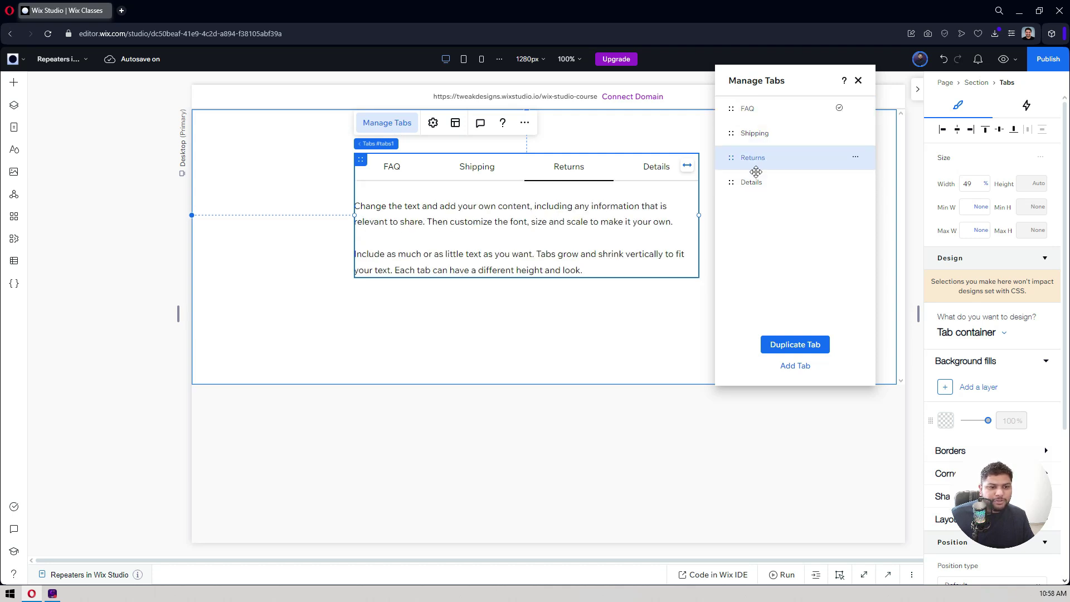
{"action": "left_click", "coordinate": [758, 181]}
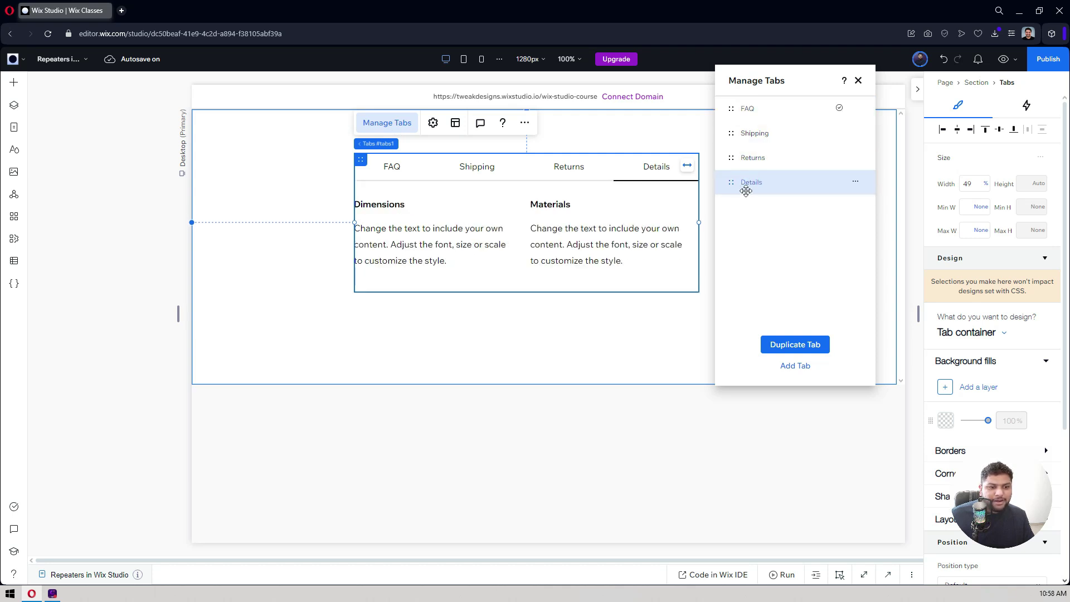
{"action": "left_click", "coordinate": [755, 120]}
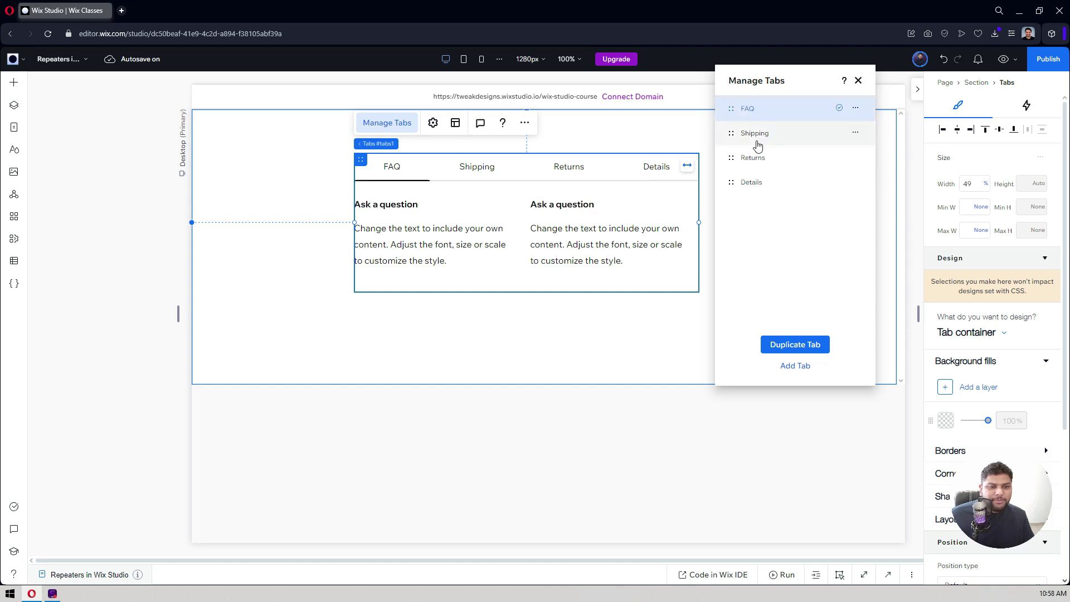
{"action": "left_click", "coordinate": [757, 137]}
{"action": "double_click", "coordinate": [758, 134]}
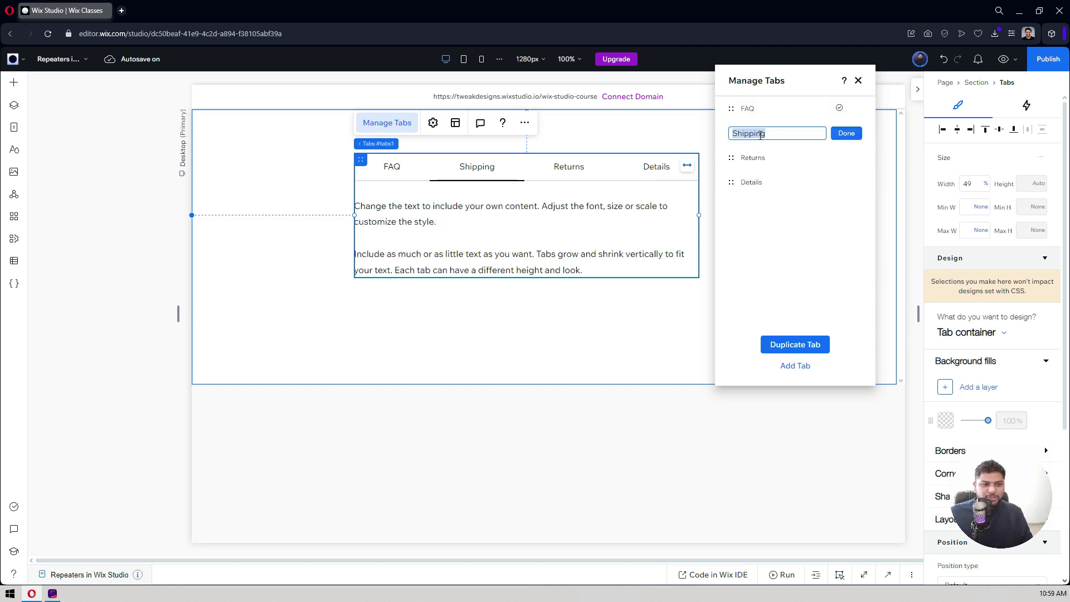
{"action": "left_click", "coordinate": [761, 136]}
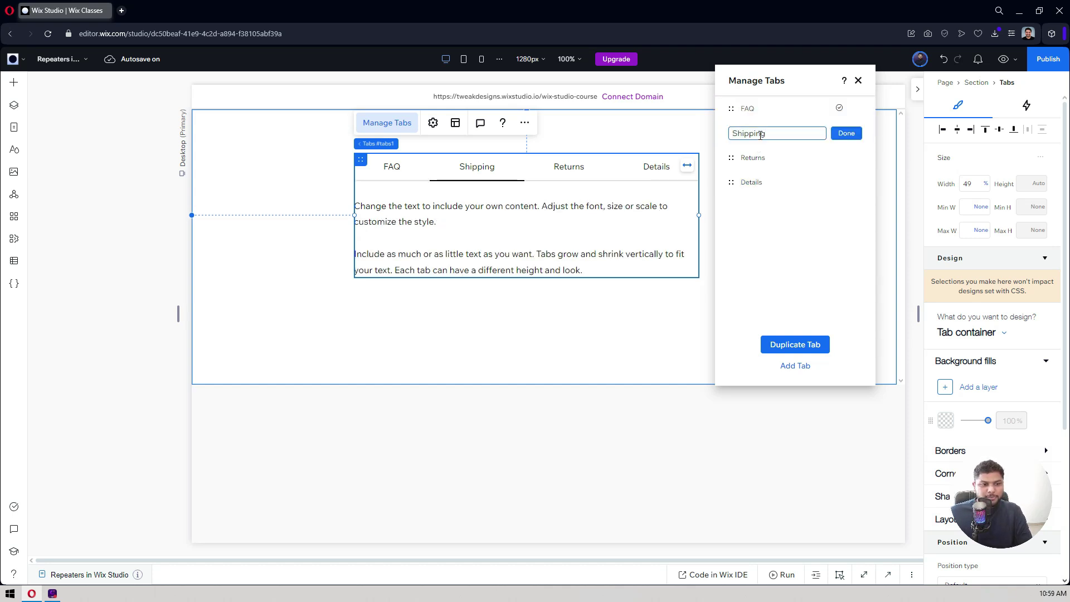
{"action": "double_click", "coordinate": [761, 136]}
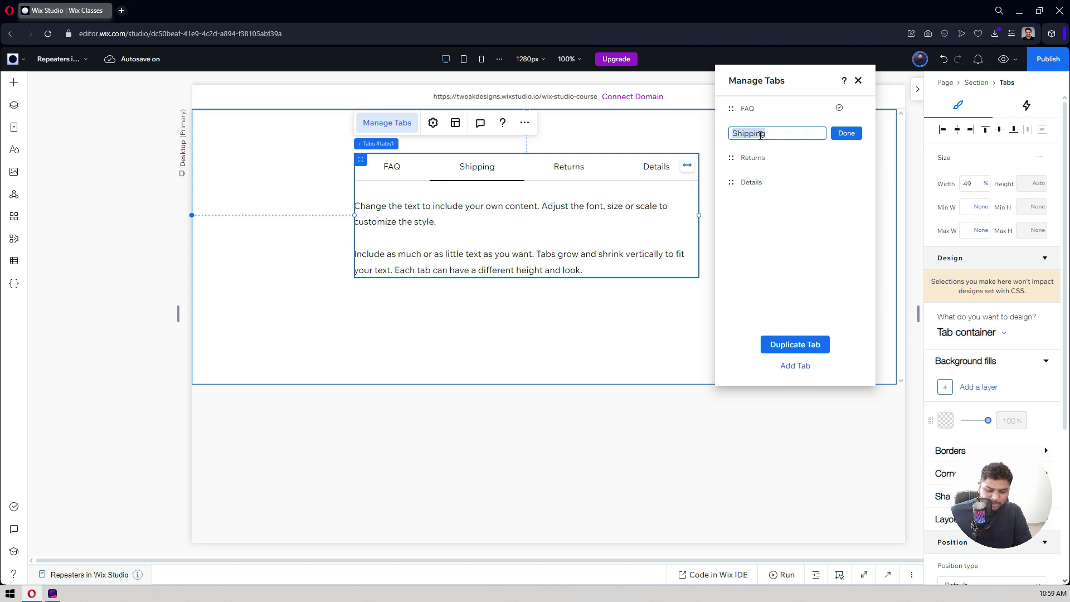
{"action": "type", "text": "Logis"}
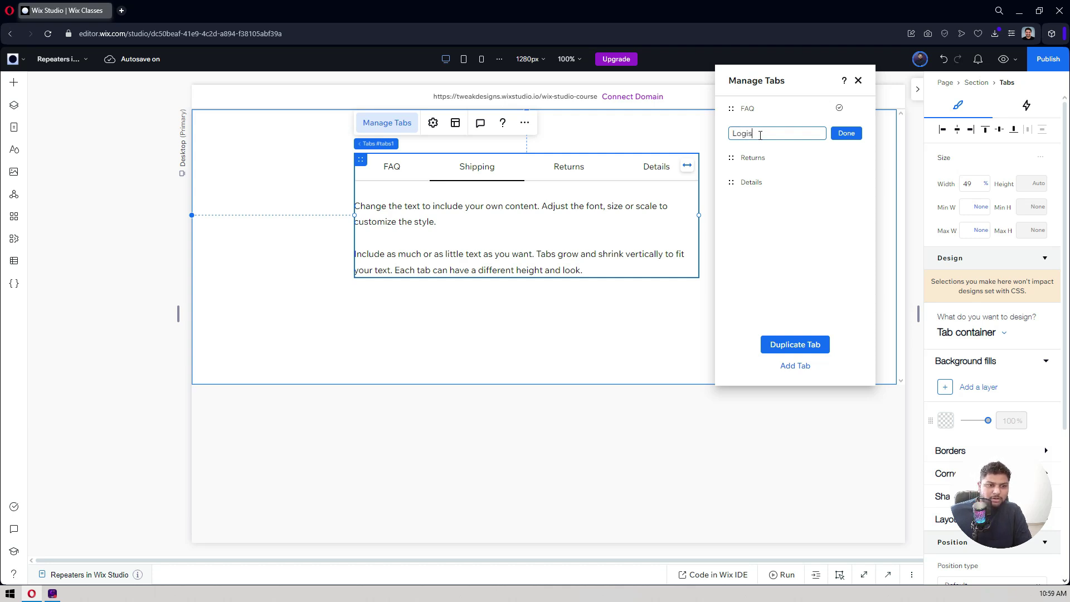
{"action": "type", "text": "tics"}
{"action": "key", "text": "Return"}
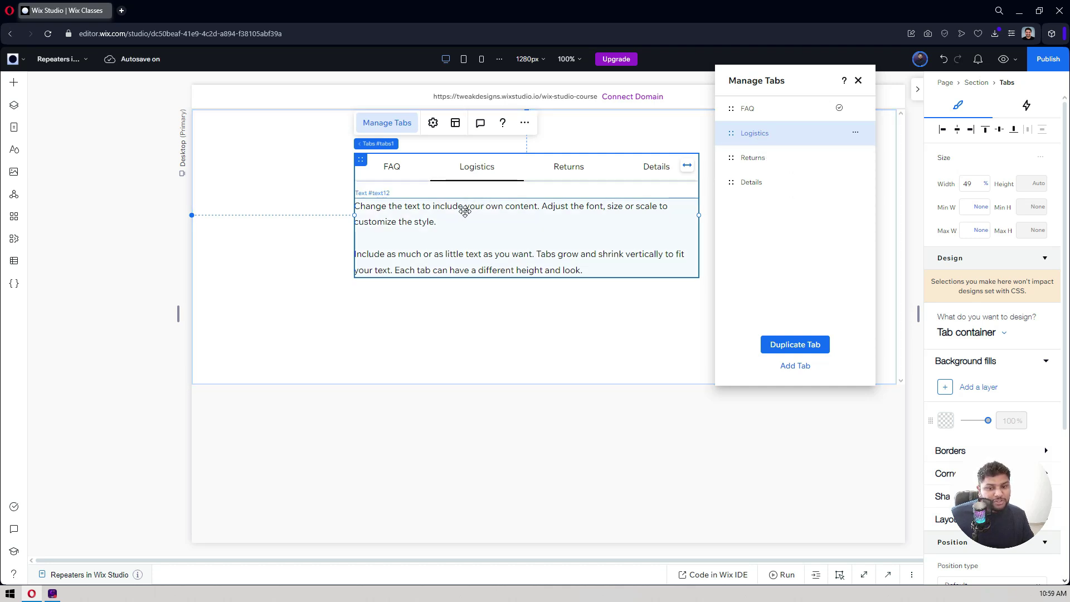
Select the text inside the Logistics tab, reselect the tabs element and switch it back to showing the FAQ tab
{"action": "left_click", "coordinate": [425, 221]}
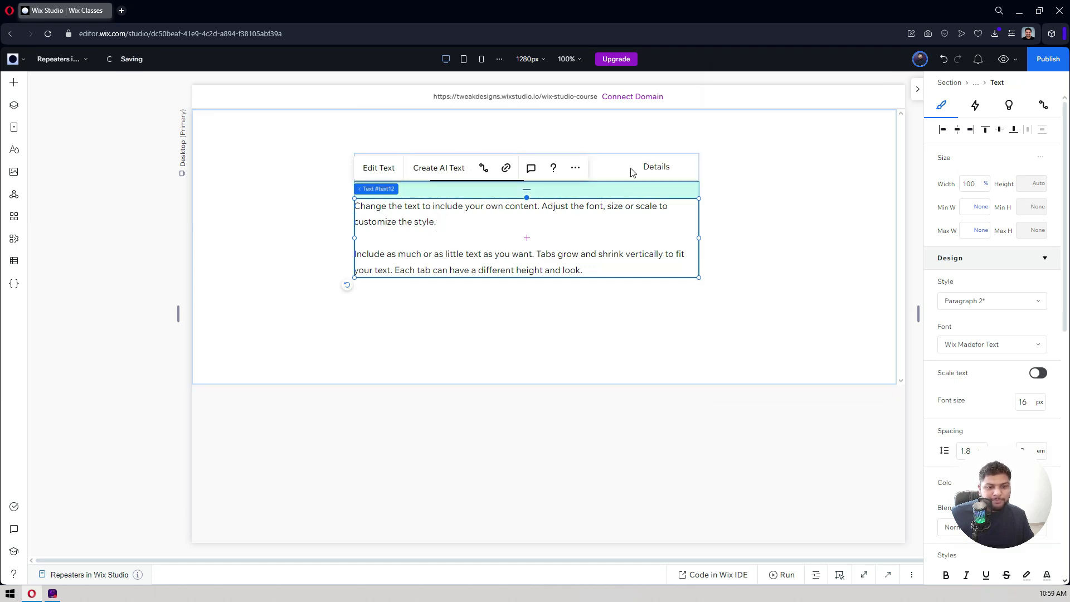
{"action": "left_click", "coordinate": [425, 181]}
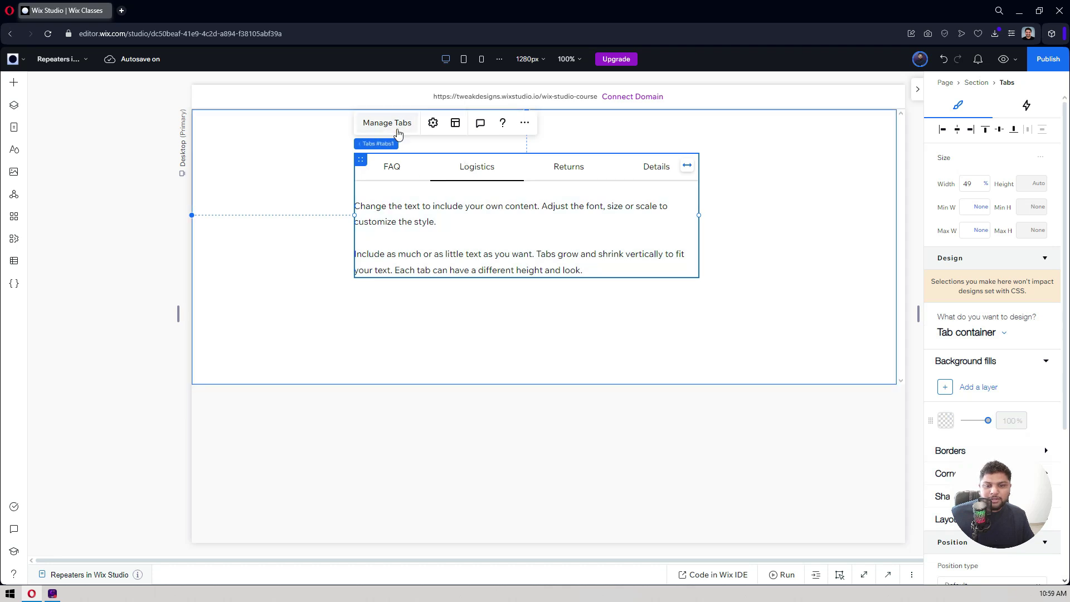
{"action": "left_click", "coordinate": [398, 130]}
{"action": "left_click", "coordinate": [765, 112]}
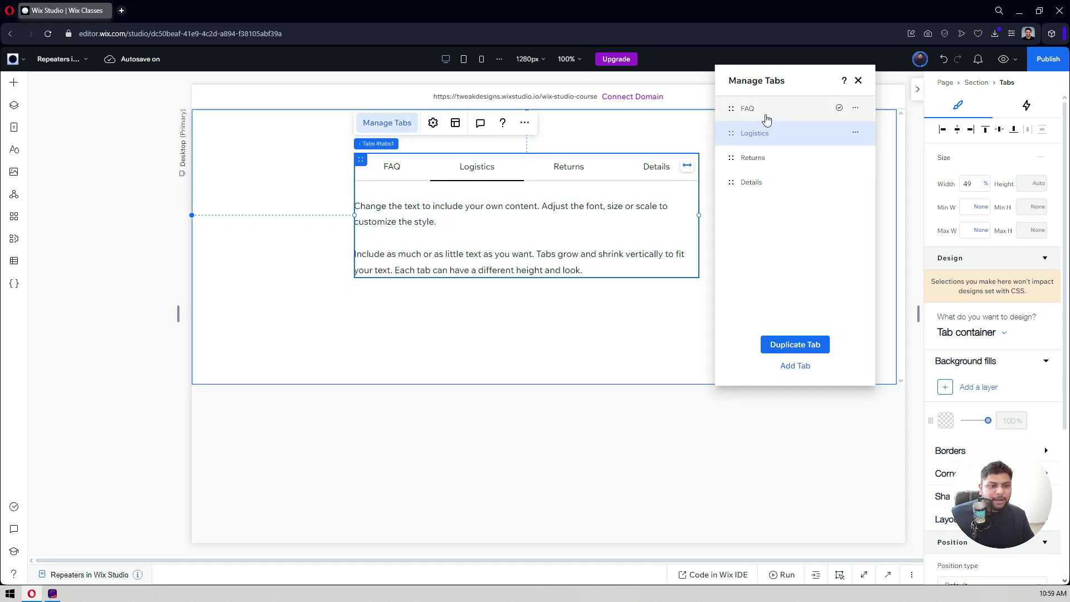
{"action": "left_click", "coordinate": [858, 80]}
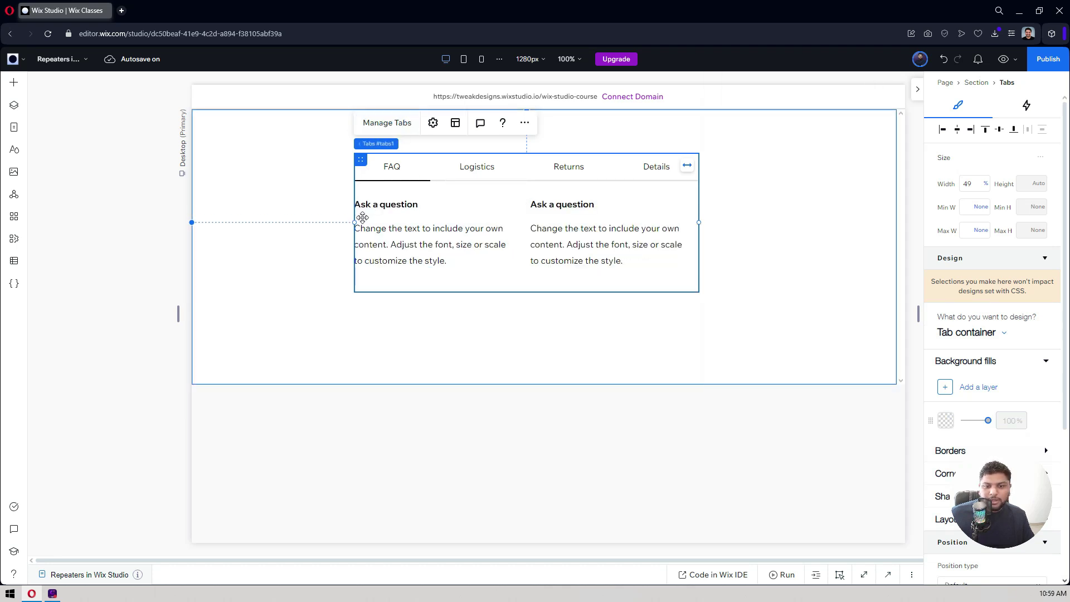
Try the Cross-fade and Float transitions for the tabs and return the transition to None
{"action": "left_click", "coordinate": [432, 123]}
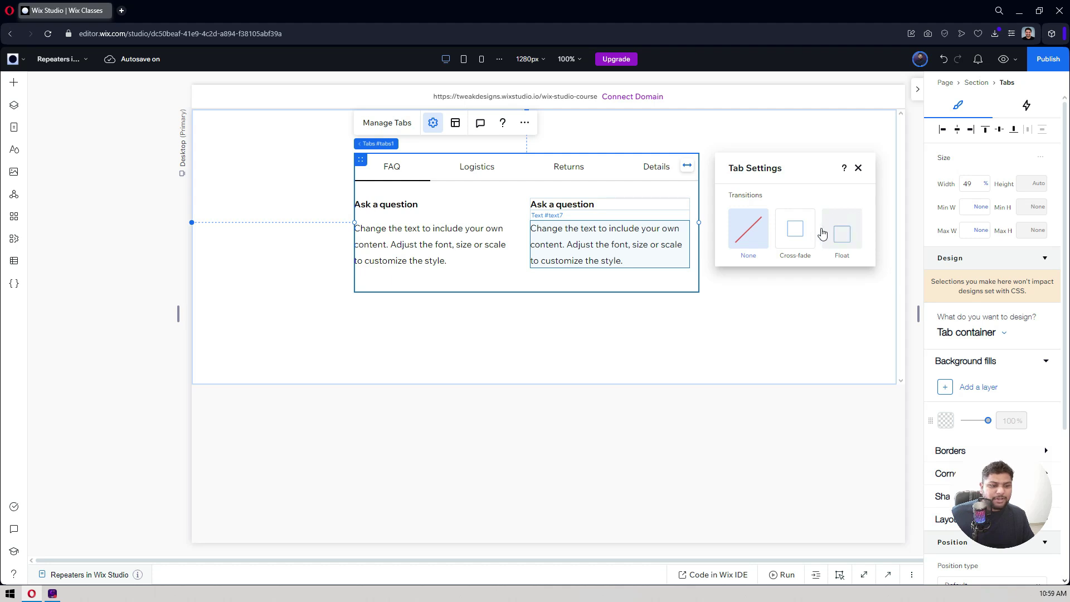
{"action": "left_click", "coordinate": [792, 240]}
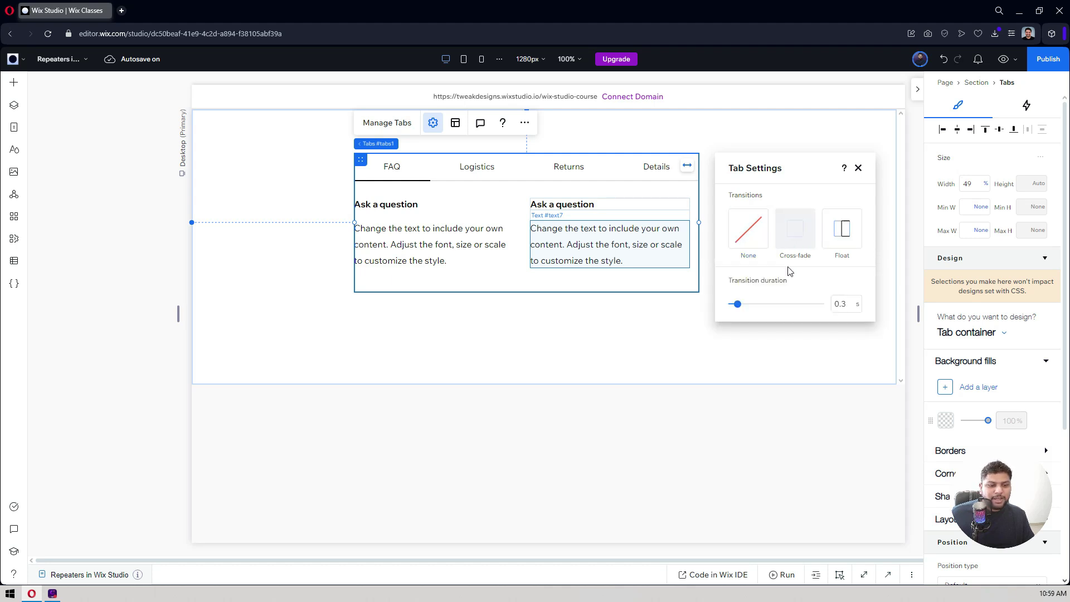
{"action": "left_click", "coordinate": [838, 248]}
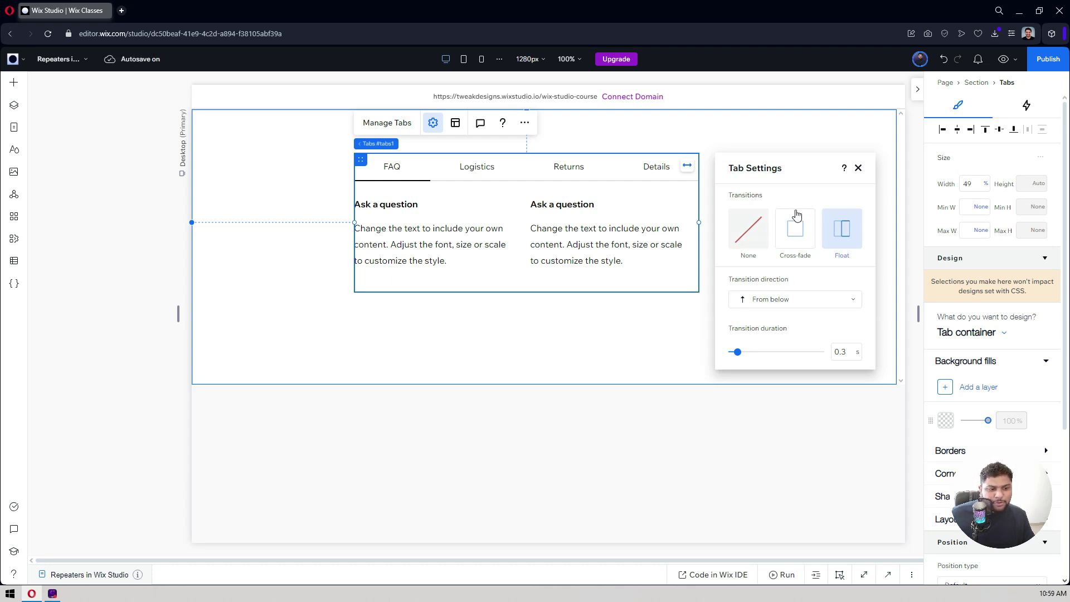
{"action": "left_click", "coordinate": [748, 229]}
{"action": "left_click", "coordinate": [858, 169]}
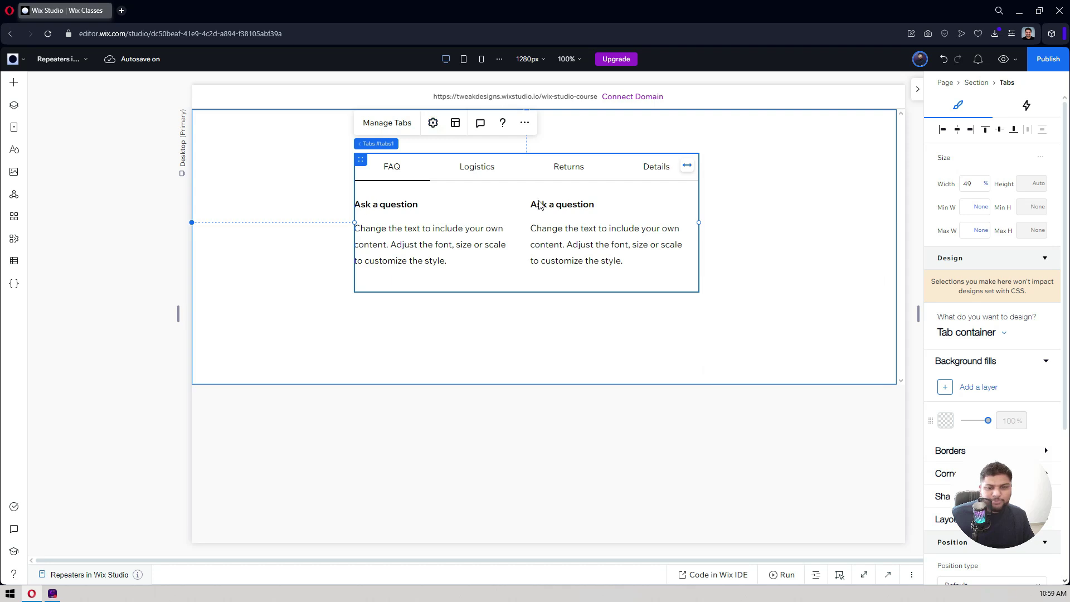
Stretch the tabs element across the full section width and set its tab distribution to Stretch, comparing it with Default
{"action": "left_click", "coordinate": [456, 126]}
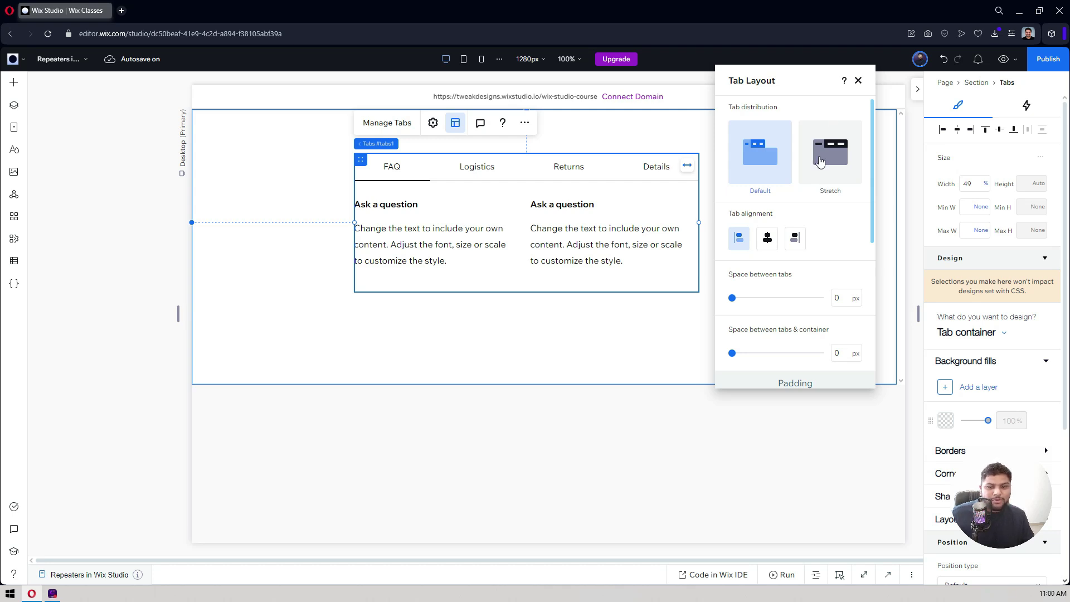
{"action": "left_click", "coordinate": [820, 162]}
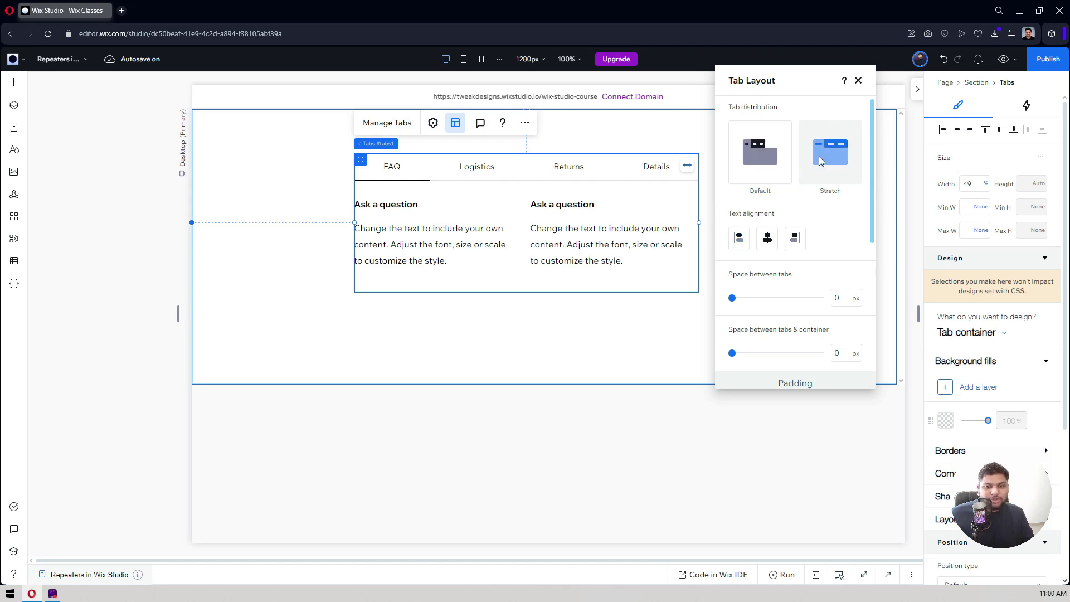
{"action": "left_click", "coordinate": [688, 168]}
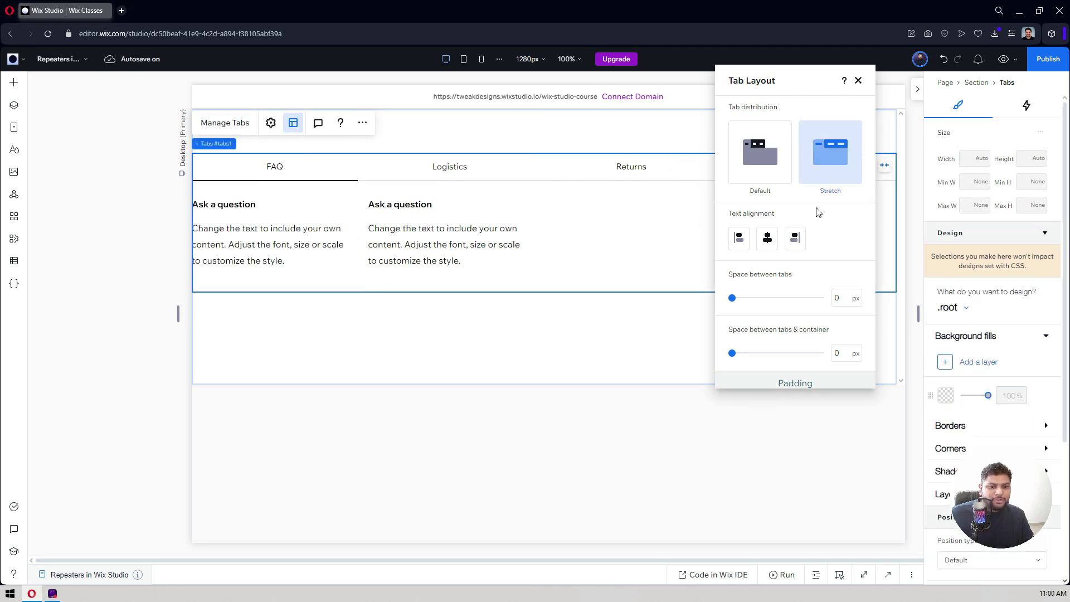
{"action": "left_click_drag", "start_coordinate": [792, 78], "coordinate": [756, 205]}
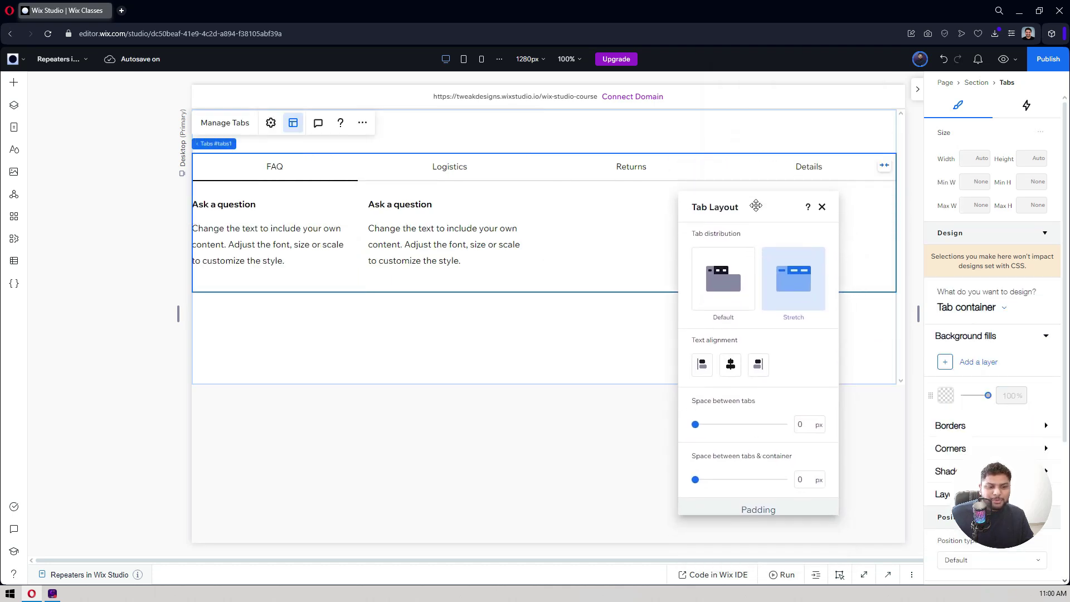
{"action": "left_click", "coordinate": [719, 285]}
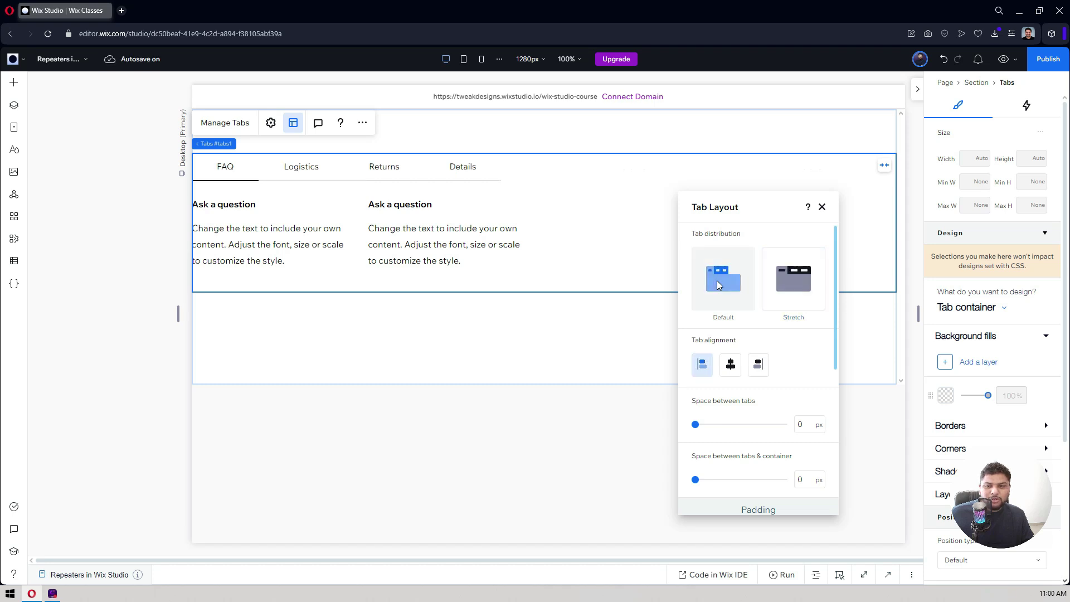
{"action": "left_click", "coordinate": [791, 285]}
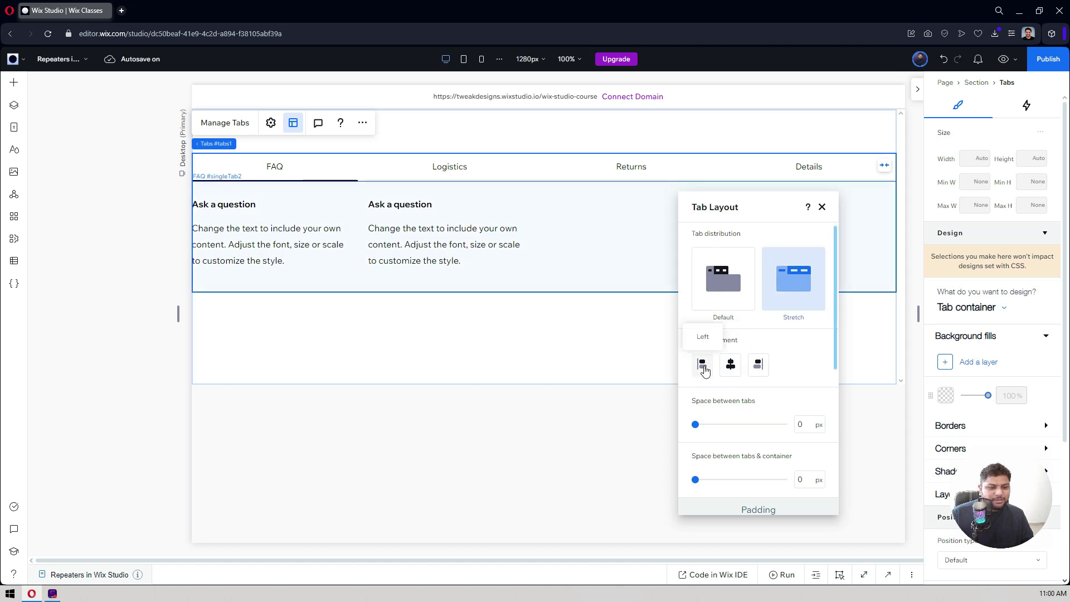
Try right text alignment for the stretched tab labels and settle on center alignment
{"action": "left_click", "coordinate": [730, 364]}
{"action": "left_click", "coordinate": [759, 365]}
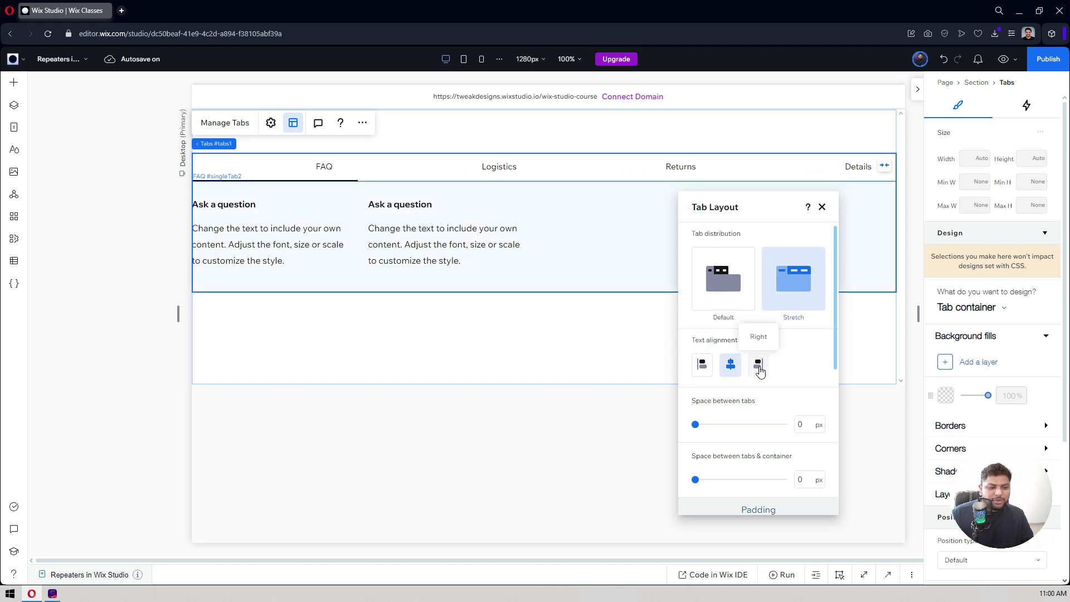
{"action": "left_click", "coordinate": [729, 366]}
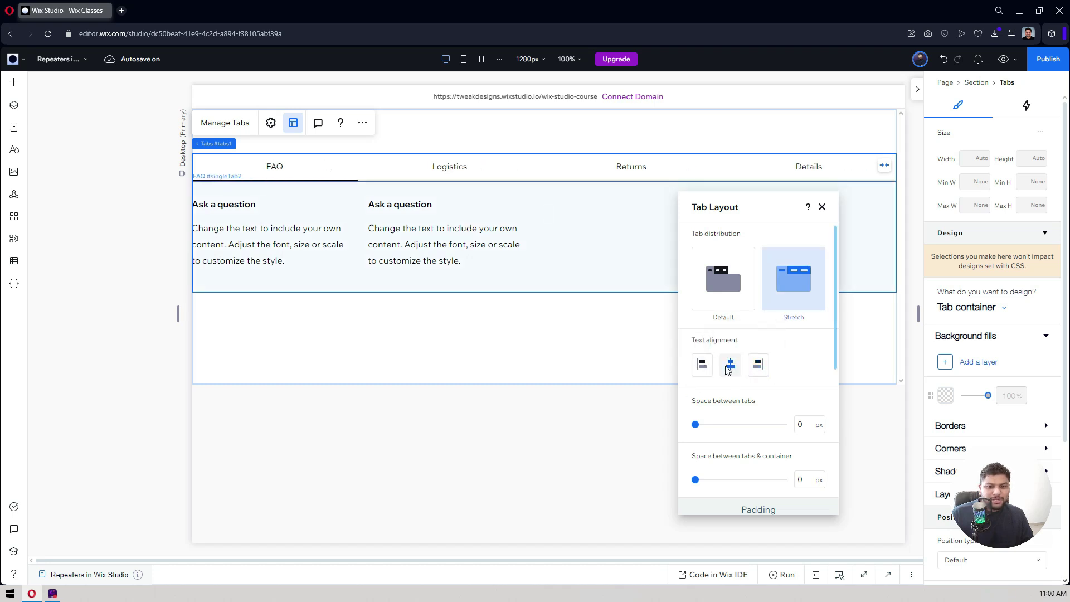
Try the Default tab distribution with centered tab alignment and return the distribution to Stretch
{"action": "scroll", "coordinate": [754, 334], "scroll_direction": "down", "scroll_amount": 1}
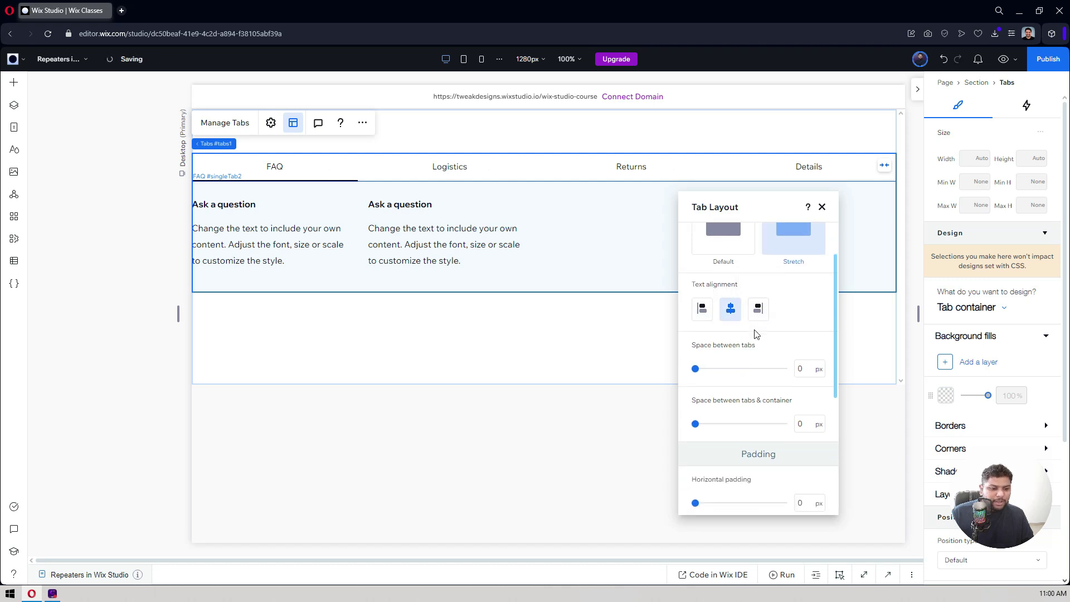
{"action": "scroll", "coordinate": [761, 268], "scroll_direction": "up", "scroll_amount": 1}
{"action": "left_click", "coordinate": [724, 281]}
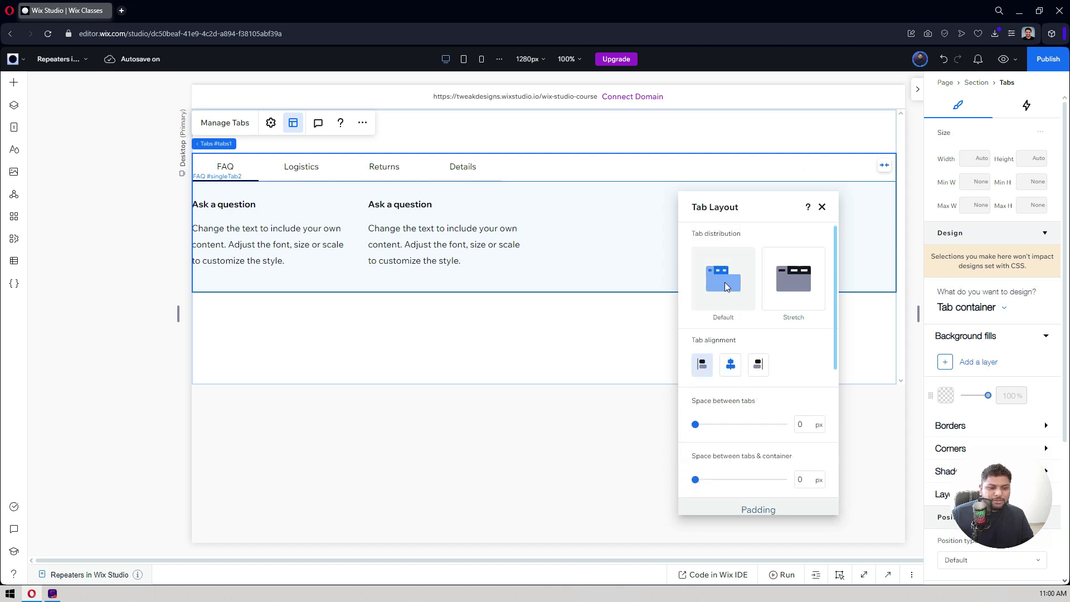
{"action": "left_click", "coordinate": [737, 369]}
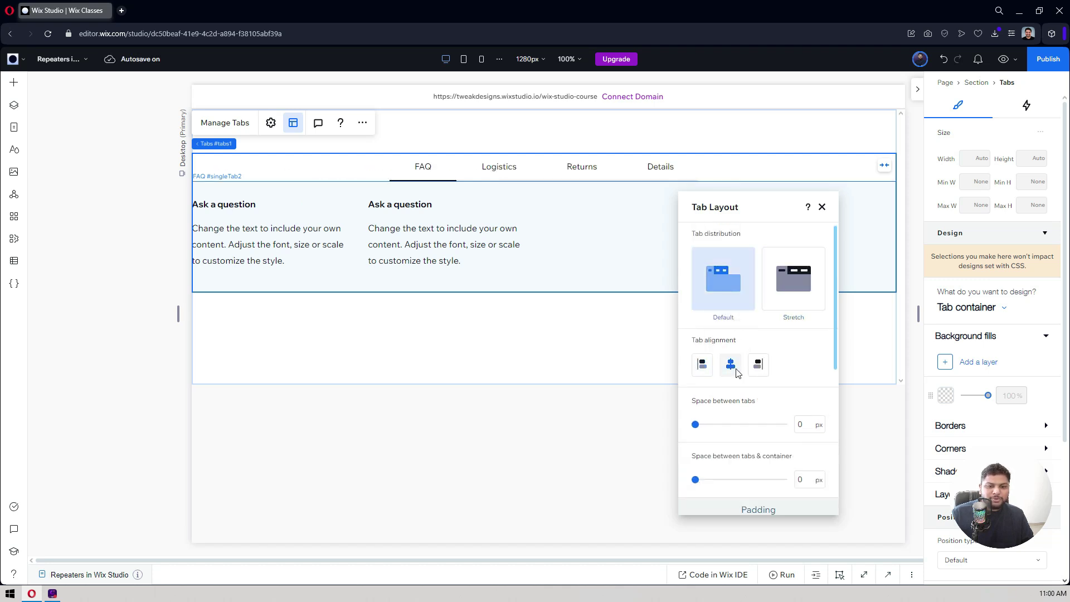
{"action": "left_click", "coordinate": [815, 302]}
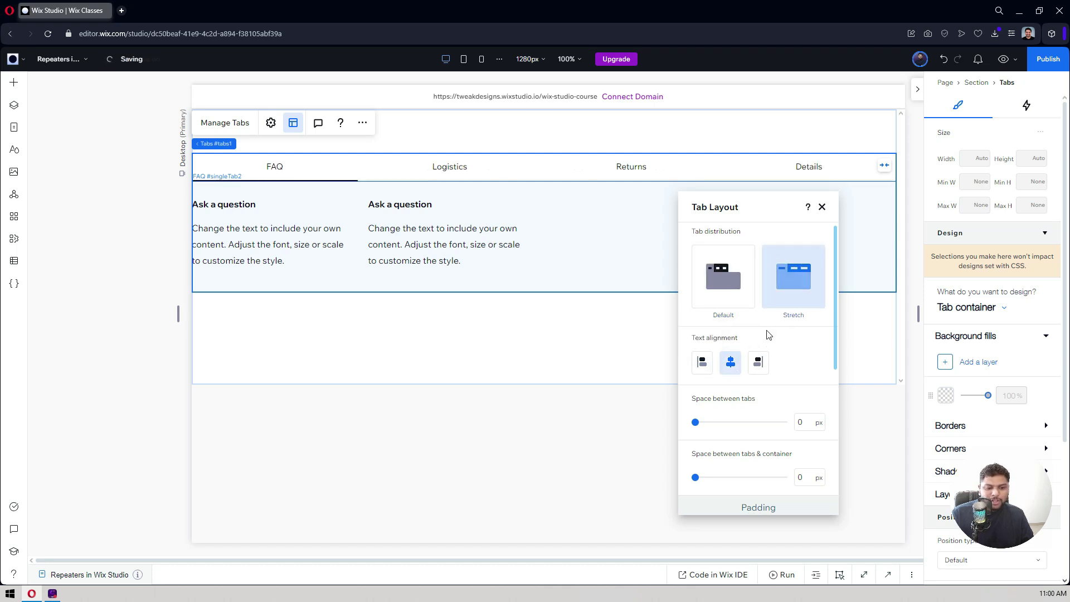
Set the space between tabs to 16 px in the tab layout settings
{"action": "scroll", "coordinate": [747, 323], "scroll_direction": "down", "scroll_amount": 2}
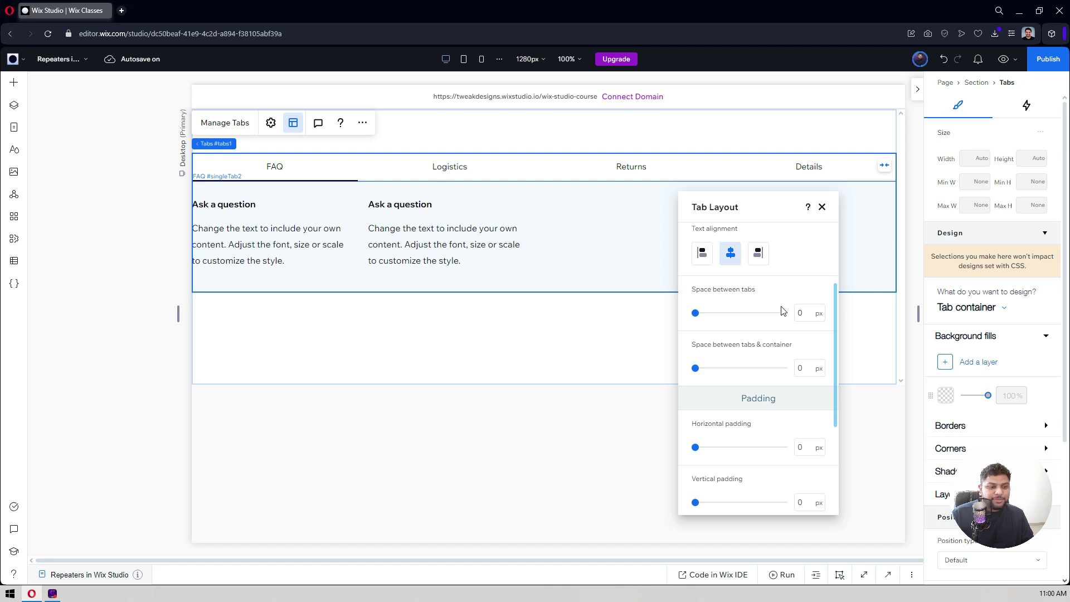
{"action": "left_click", "coordinate": [805, 314]}
{"action": "type", "text": "16"}
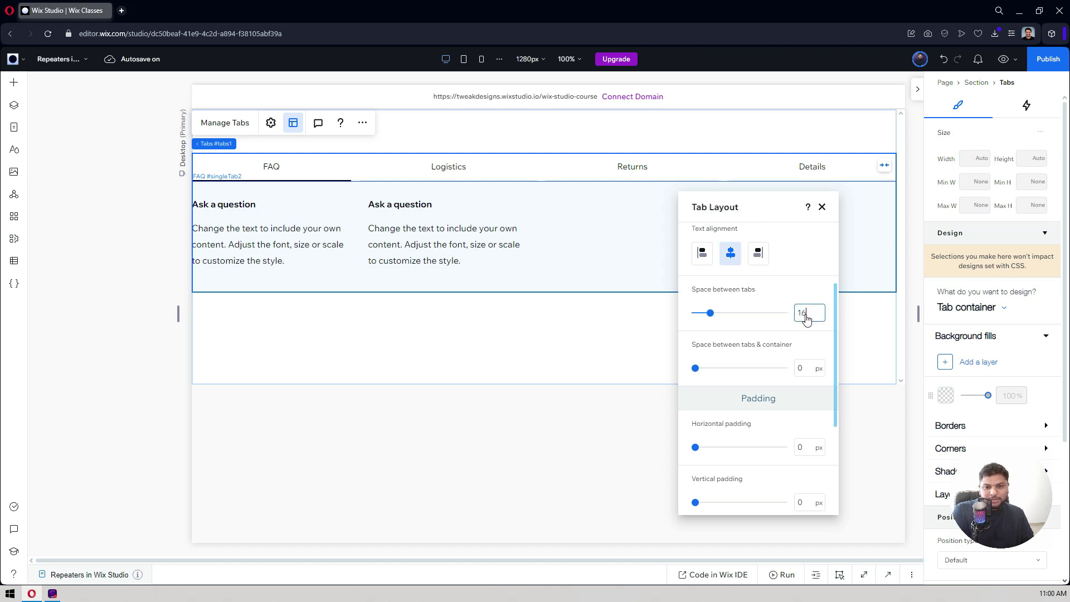
Set the space between tabs to 0 px and the space between tabs and container to 24 px
{"action": "key", "text": "Return"}
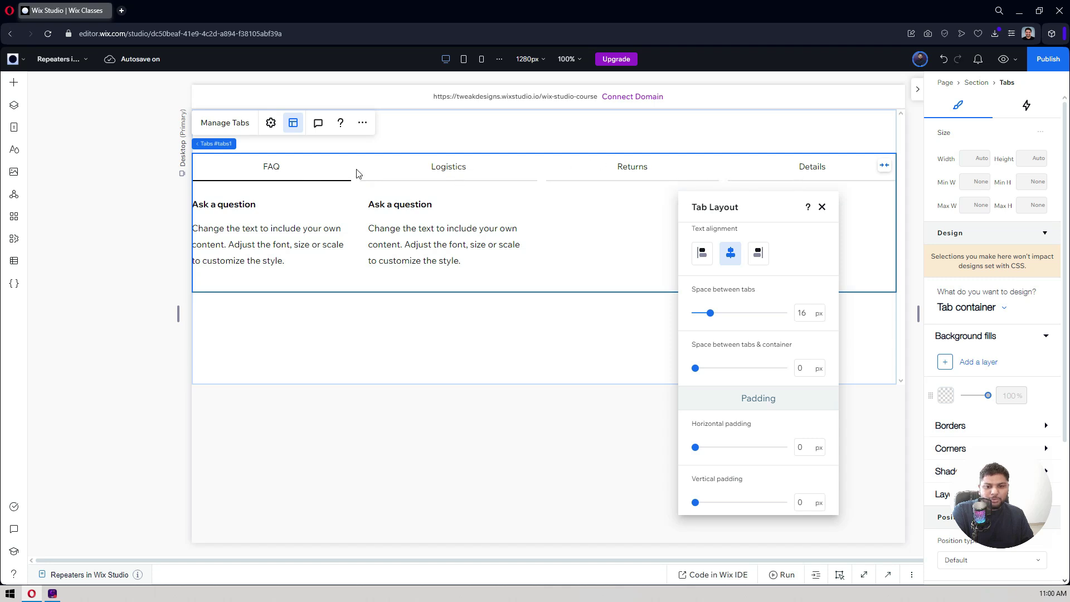
{"action": "left_click", "coordinate": [803, 314]}
{"action": "type", "text": "0"}
{"action": "key", "text": "Return"}
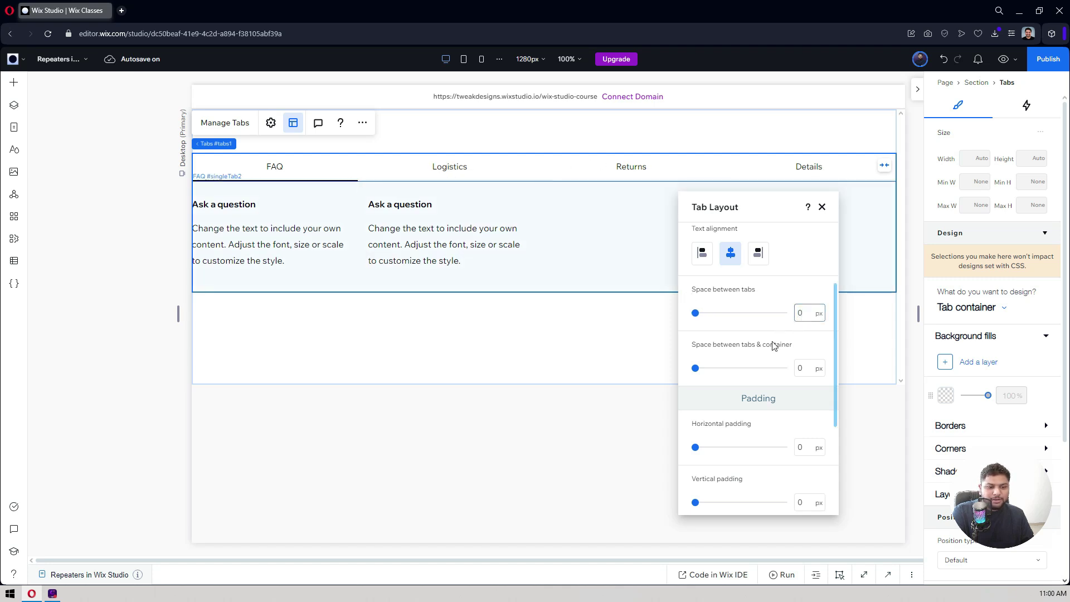
{"action": "left_click", "coordinate": [798, 368]}
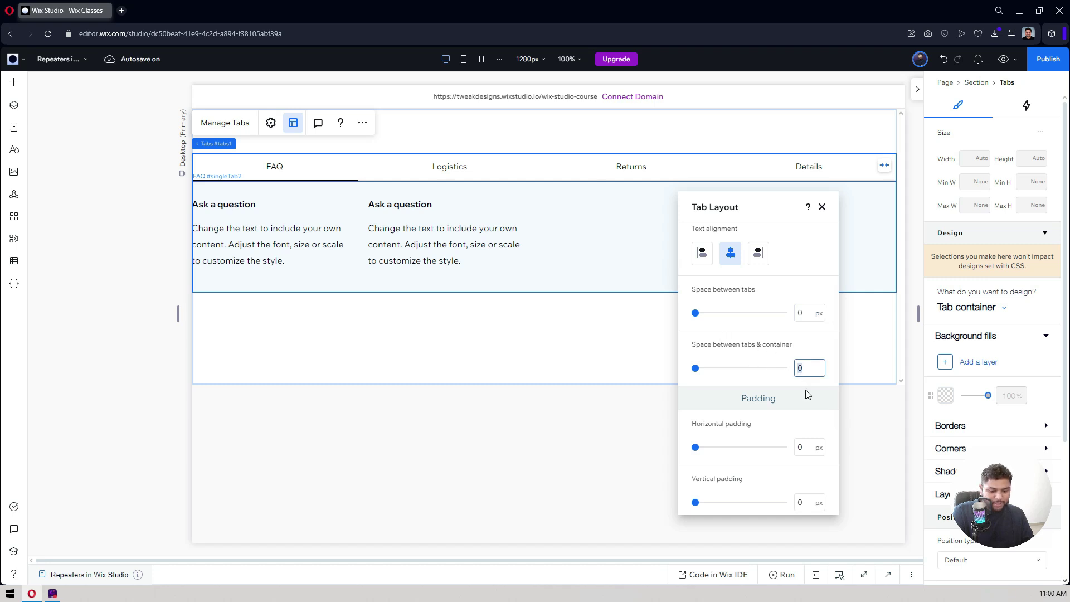
{"action": "type", "text": "24"}
{"action": "key", "text": "Return"}
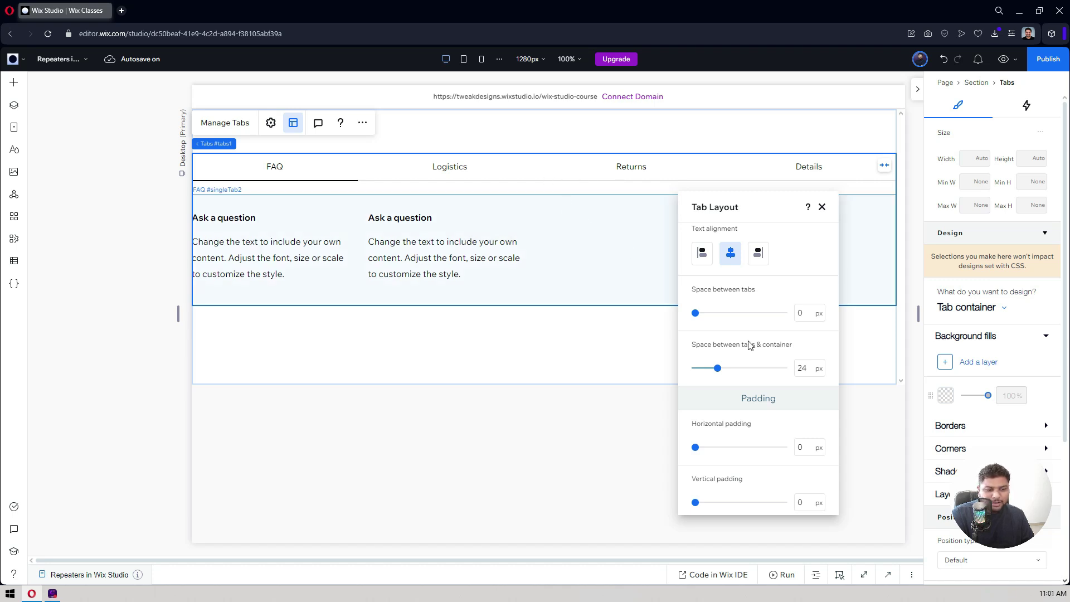
Set both the horizontal and vertical padding of the tabs to 24 px
{"action": "scroll", "coordinate": [771, 400], "scroll_direction": "down", "scroll_amount": 2}
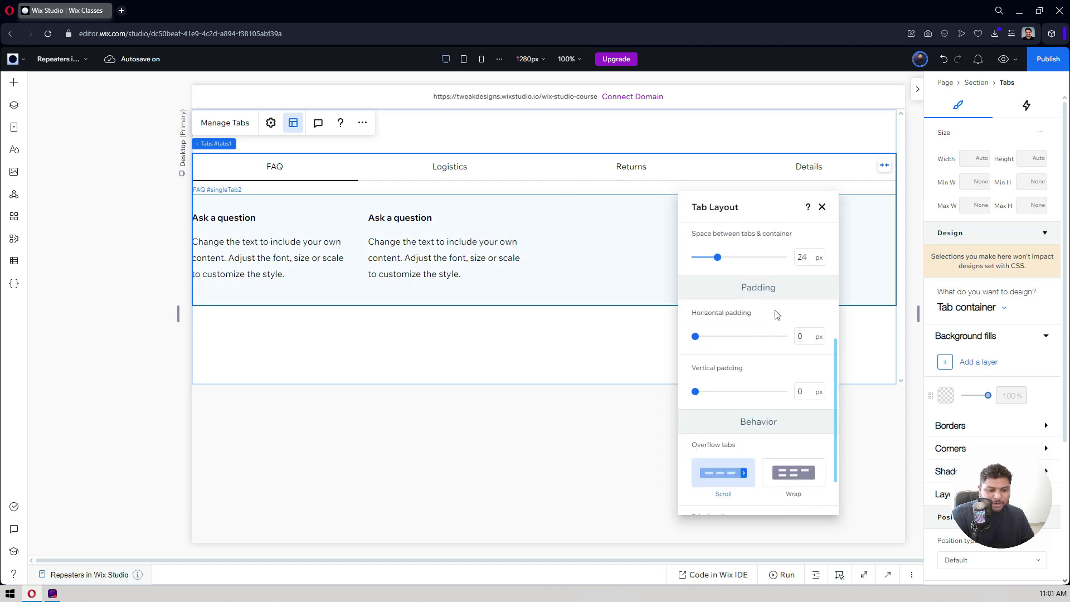
{"action": "left_click", "coordinate": [808, 336]}
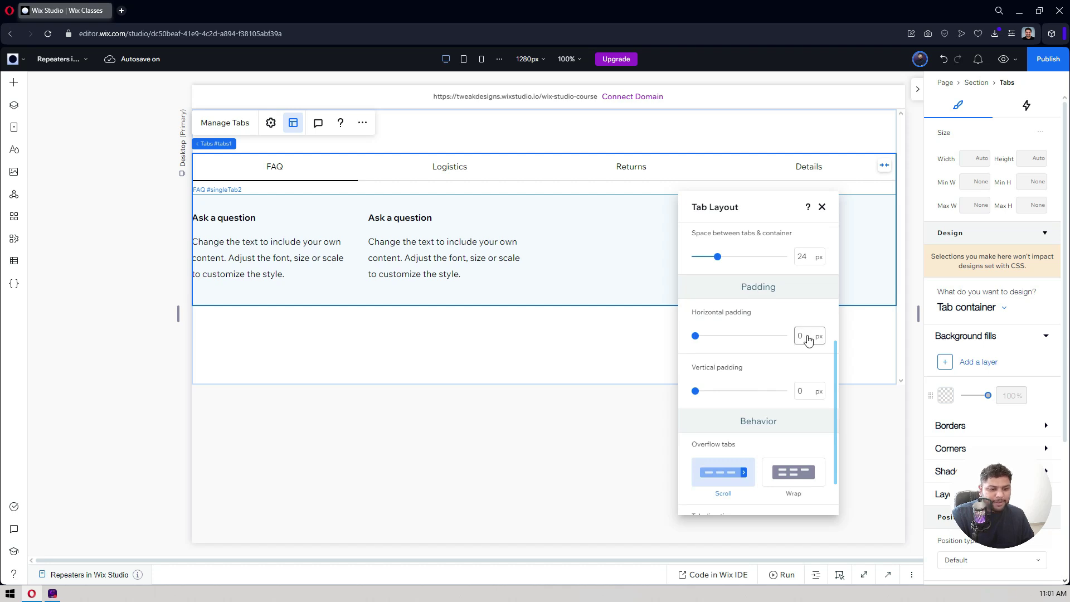
{"action": "type", "text": "24"}
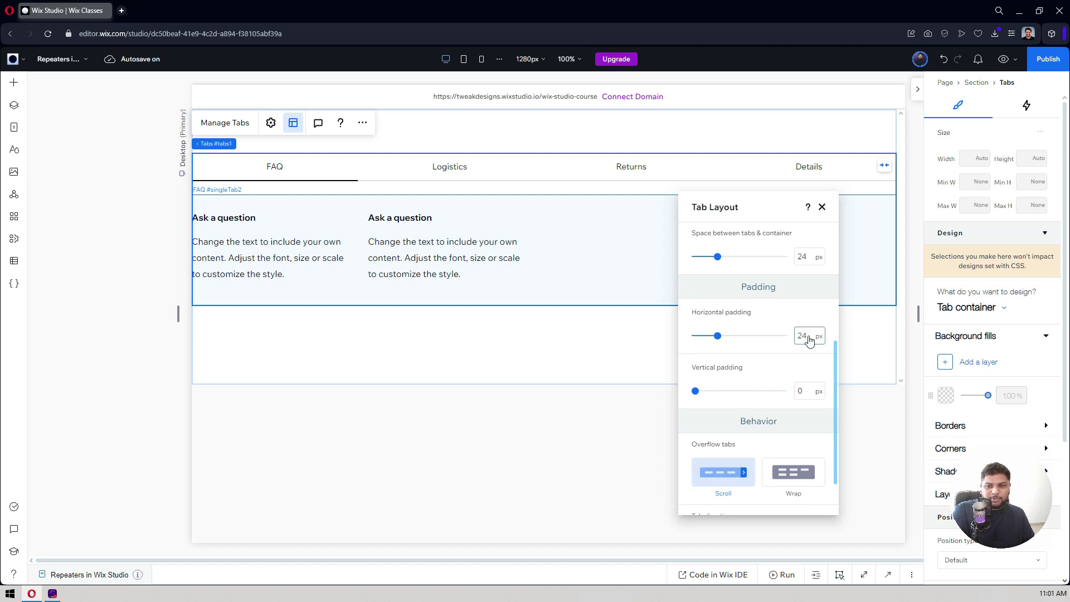
{"action": "key", "text": "Return"}
{"action": "left_click", "coordinate": [809, 392]}
{"action": "type", "text": "24"}
{"action": "key", "text": "Return"}
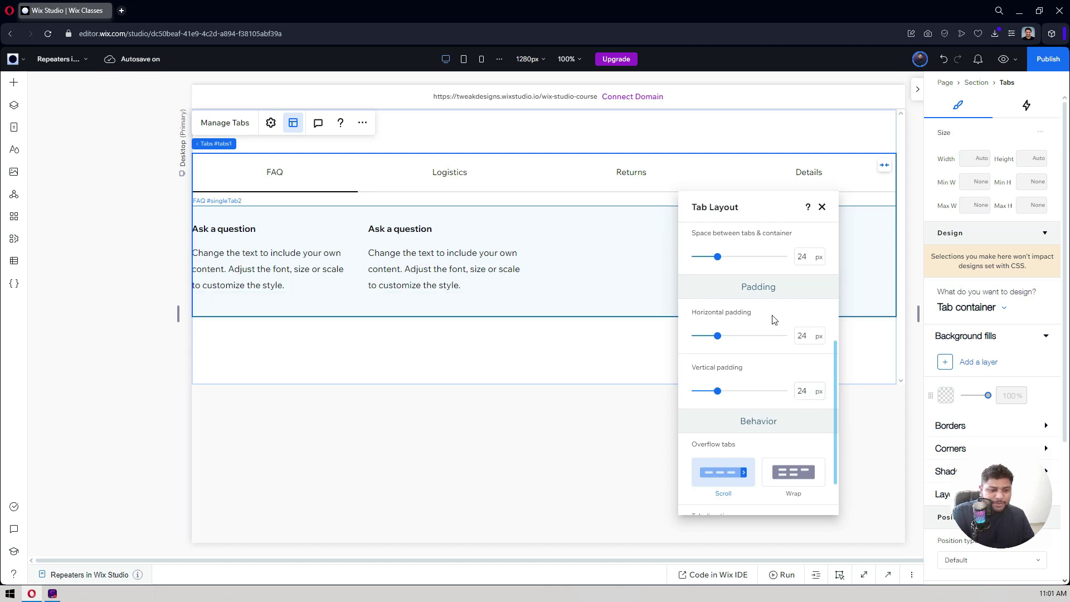
Try the Wrap behavior for overflow tabs, return it to Scroll and close the tab layout settings
{"action": "scroll", "coordinate": [772, 319], "scroll_direction": "down", "scroll_amount": 1}
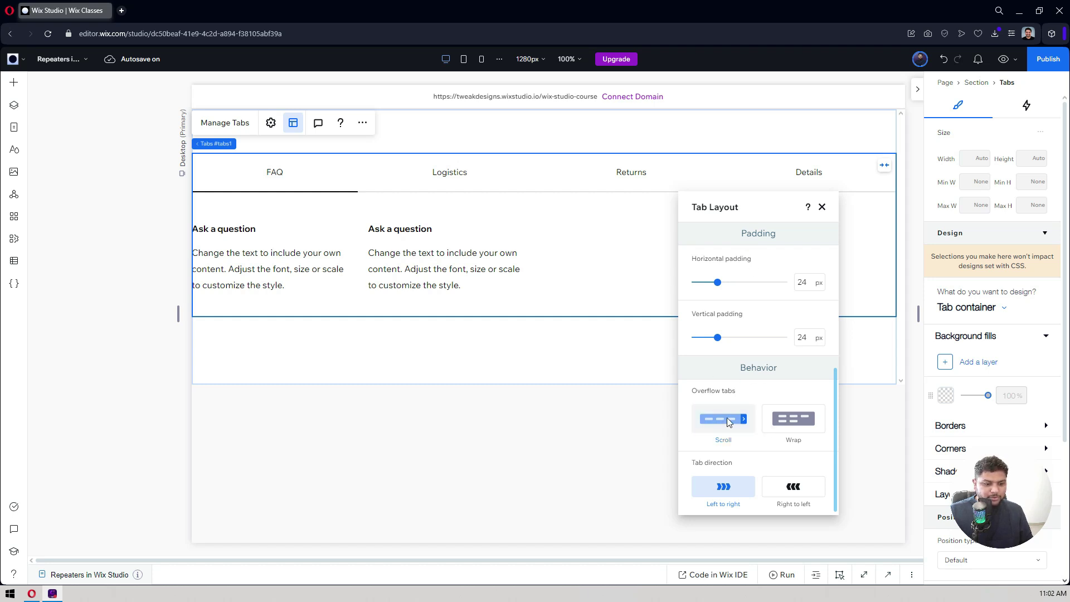
{"action": "left_click", "coordinate": [786, 427]}
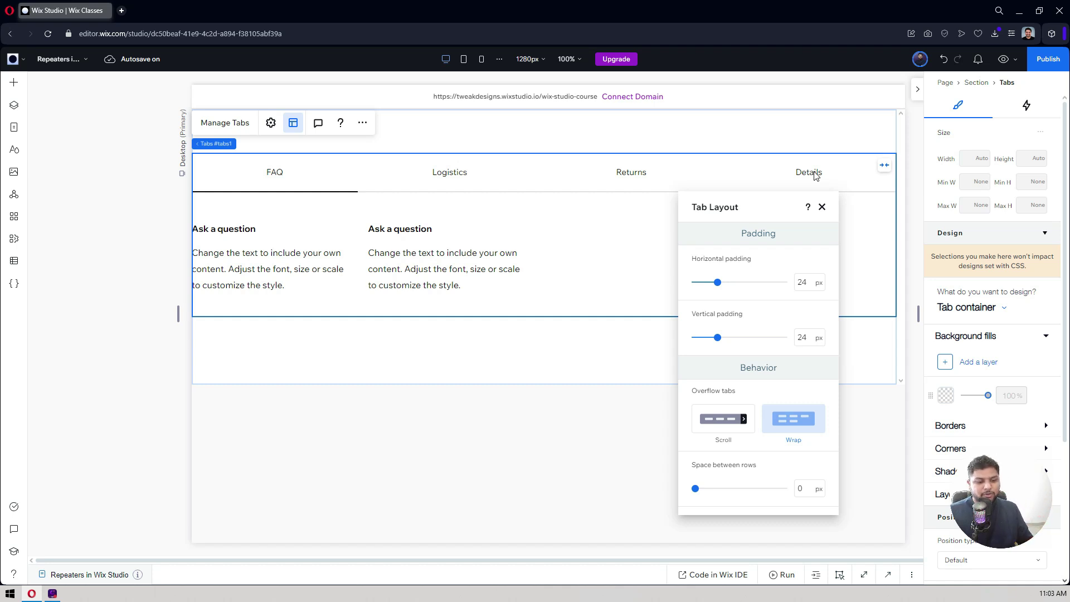
{"action": "left_click", "coordinate": [728, 426]}
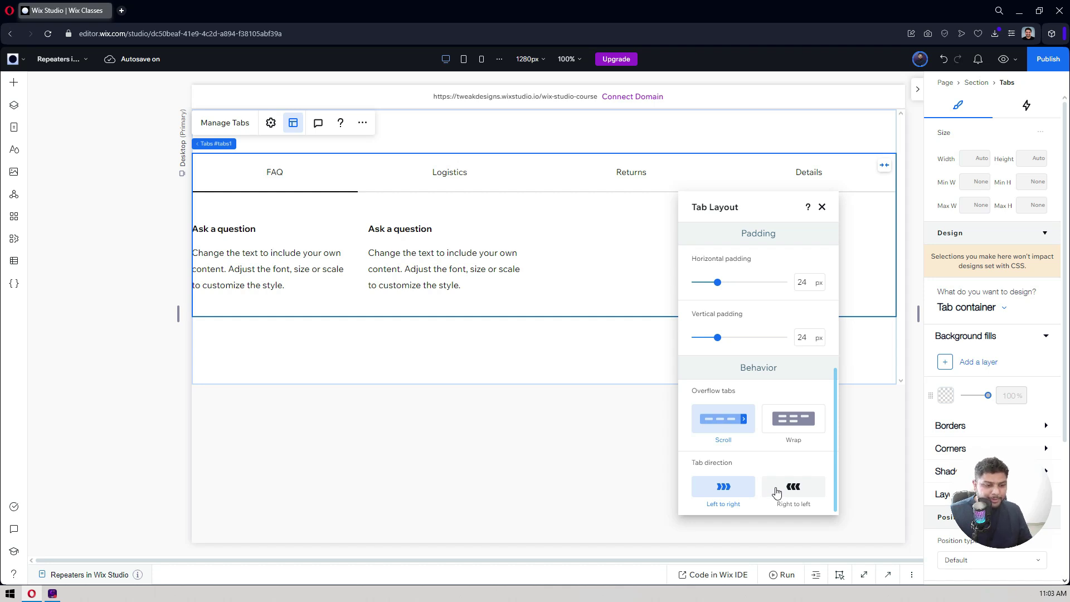
{"action": "scroll", "coordinate": [771, 356], "scroll_direction": "up", "scroll_amount": 5}
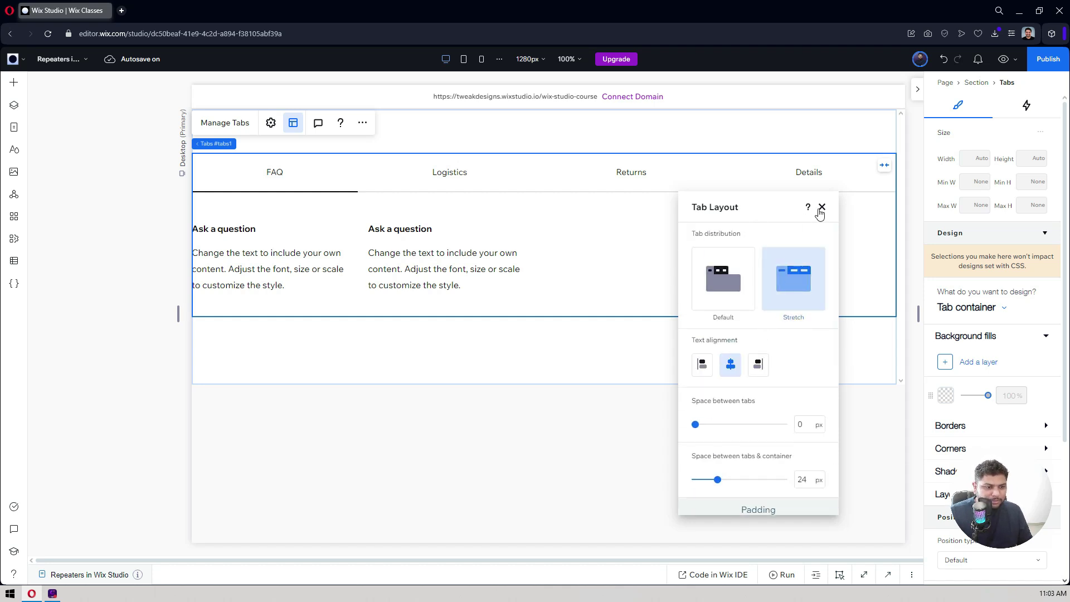
{"action": "left_click", "coordinate": [585, 224]}
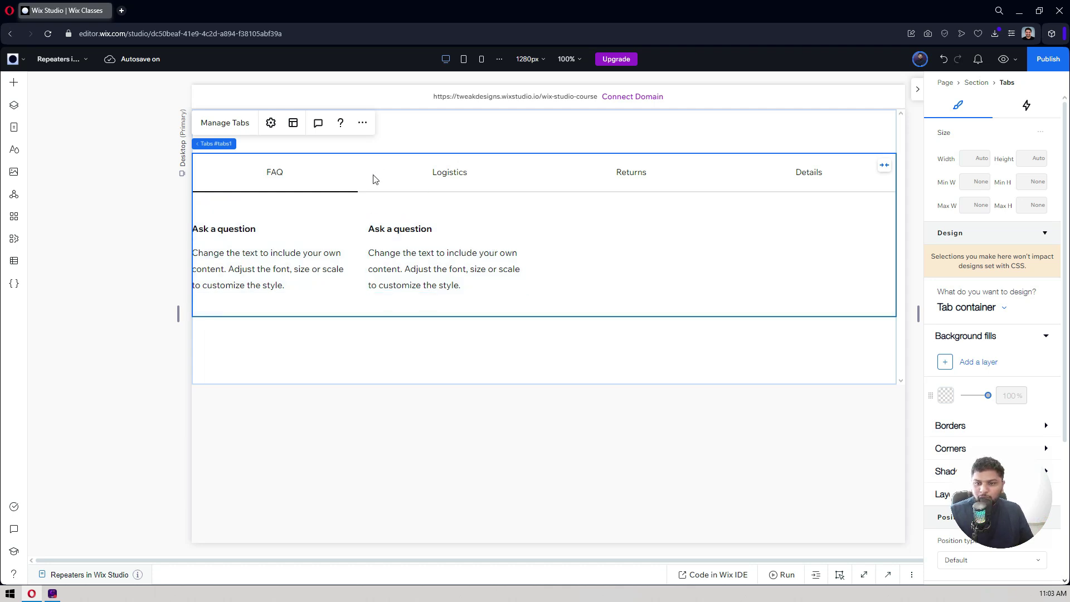
Compare the design options for the Containers part with those of the Tab container
{"action": "scroll", "coordinate": [970, 223], "scroll_direction": "down", "scroll_amount": 2}
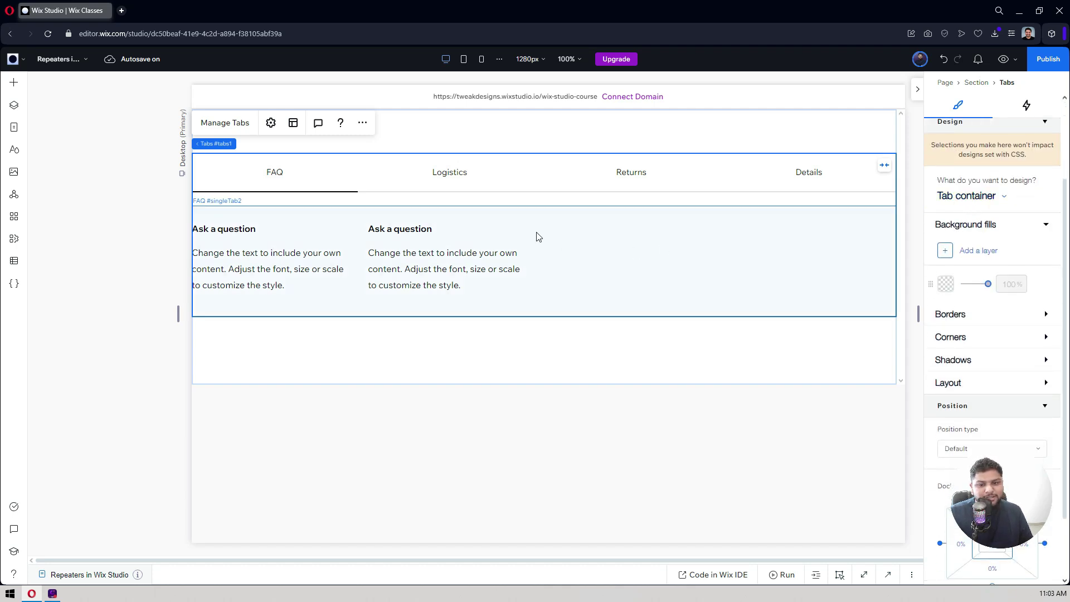
{"action": "left_click", "coordinate": [959, 198]}
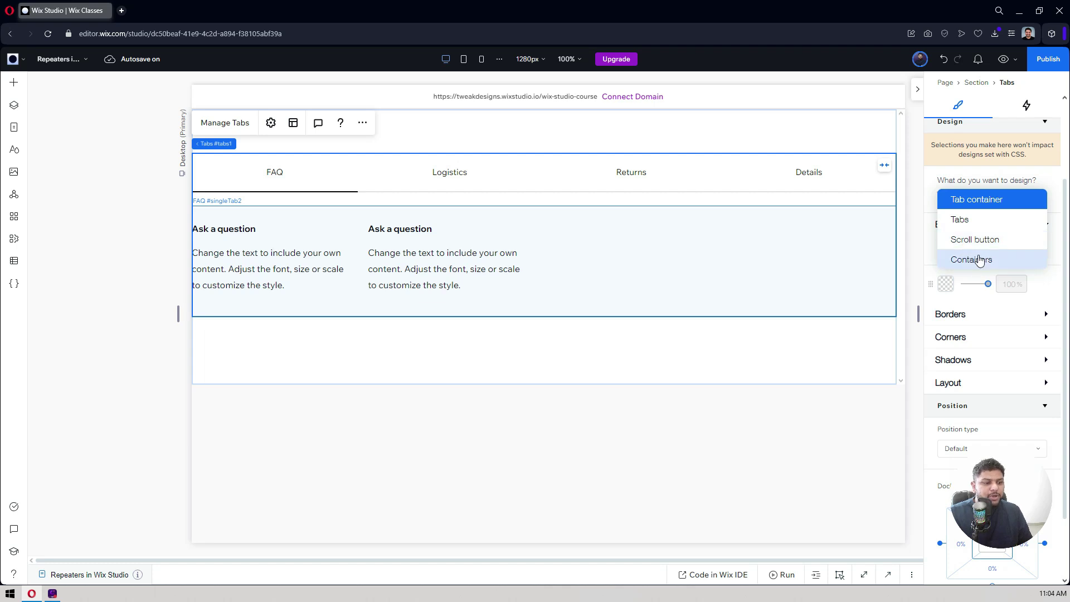
{"action": "left_click", "coordinate": [979, 261]}
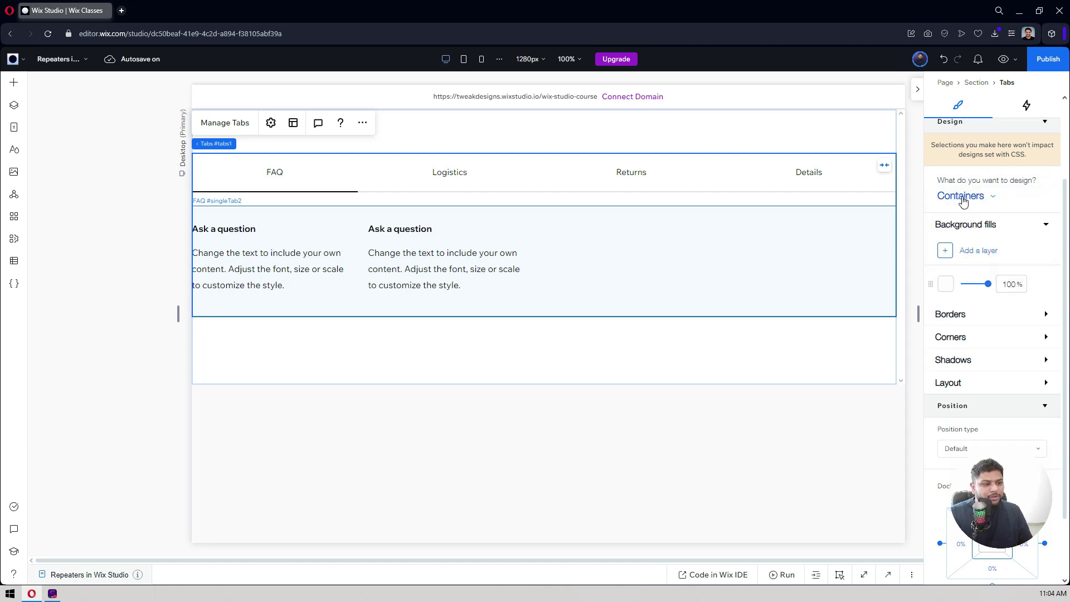
{"action": "left_click", "coordinate": [953, 198]}
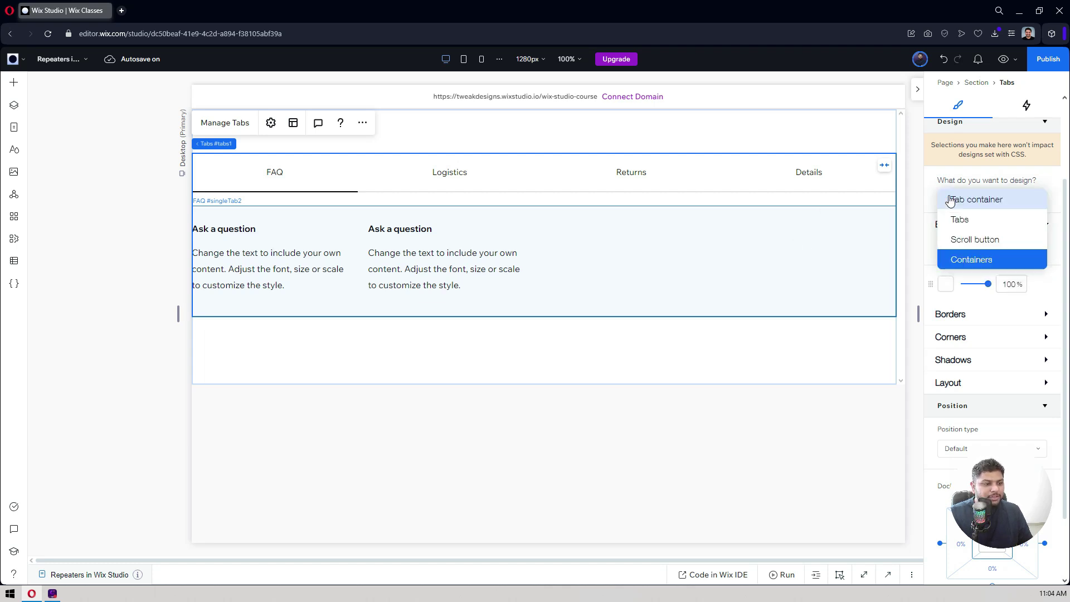
{"action": "left_click", "coordinate": [964, 199]}
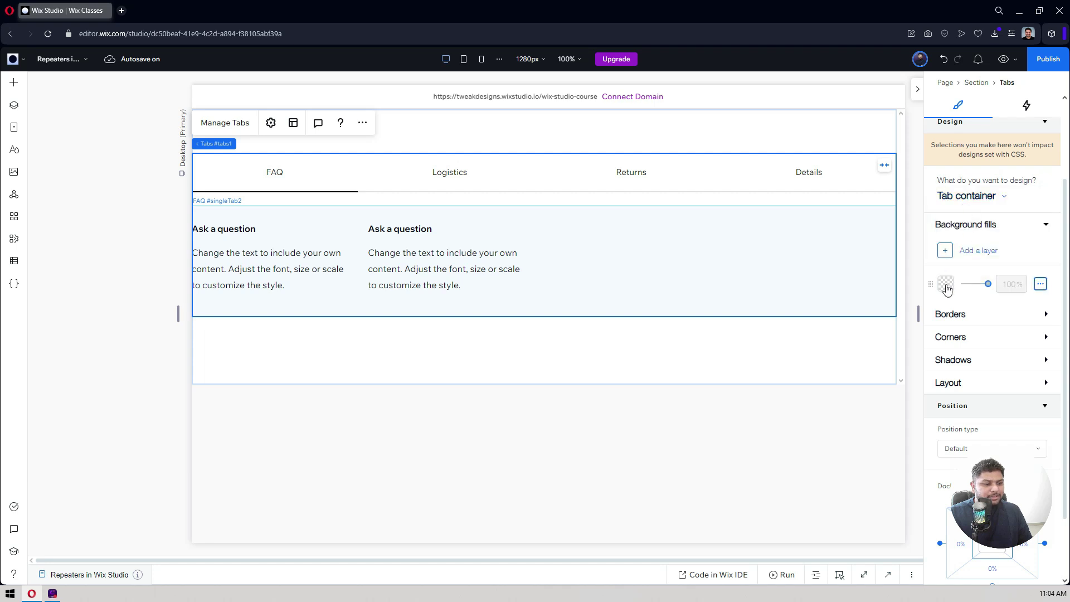
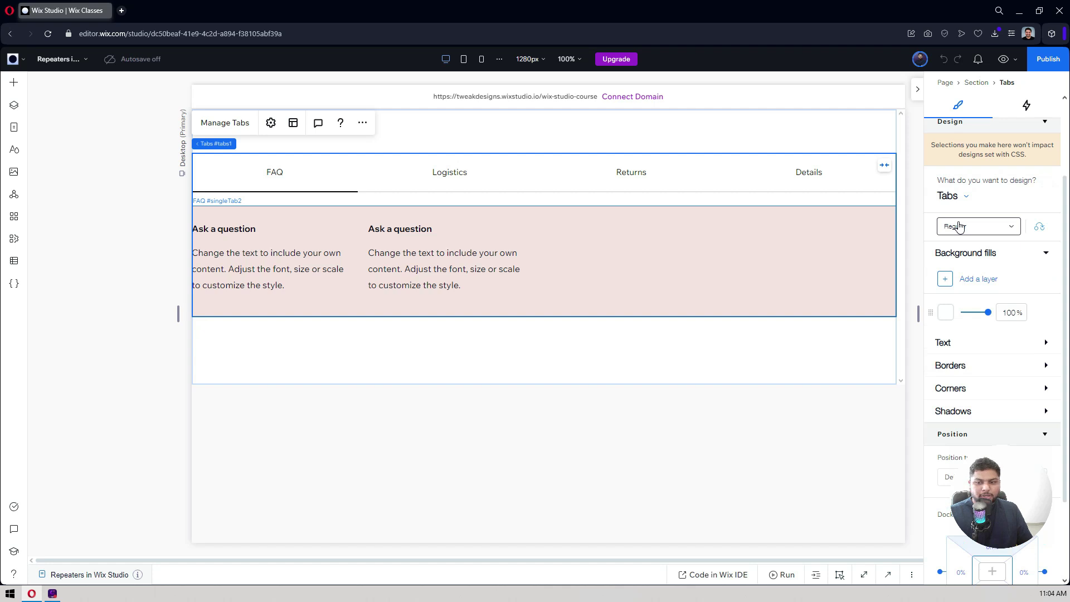
Fill the background of the Tabs in their Regular state with the dark blue theme color
{"action": "scroll", "coordinate": [959, 226], "scroll_direction": "down", "scroll_amount": 2}
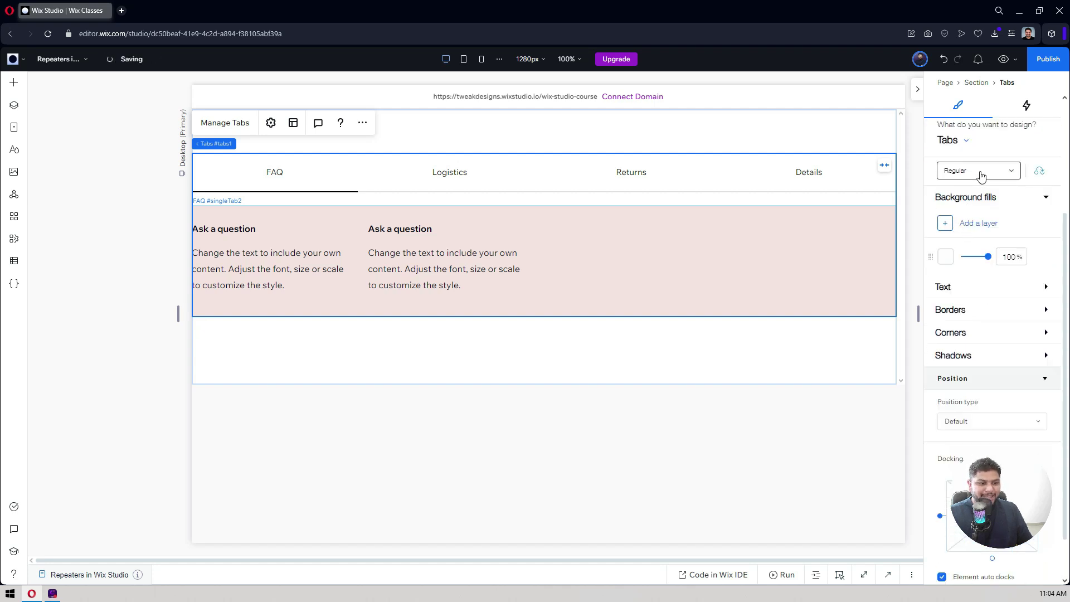
{"action": "left_click", "coordinate": [945, 257]}
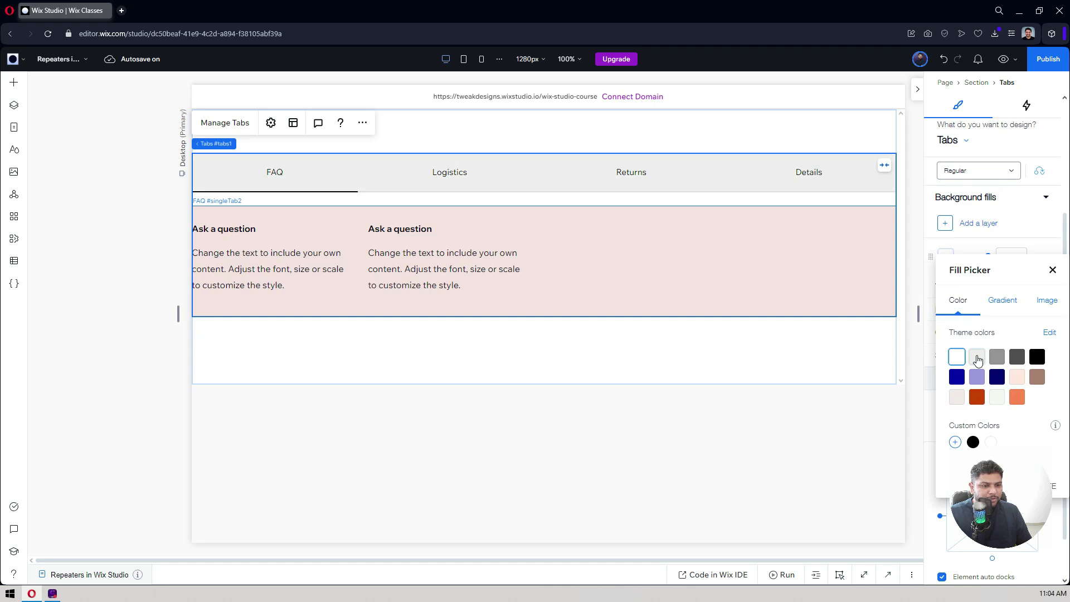
{"action": "left_click", "coordinate": [957, 377]}
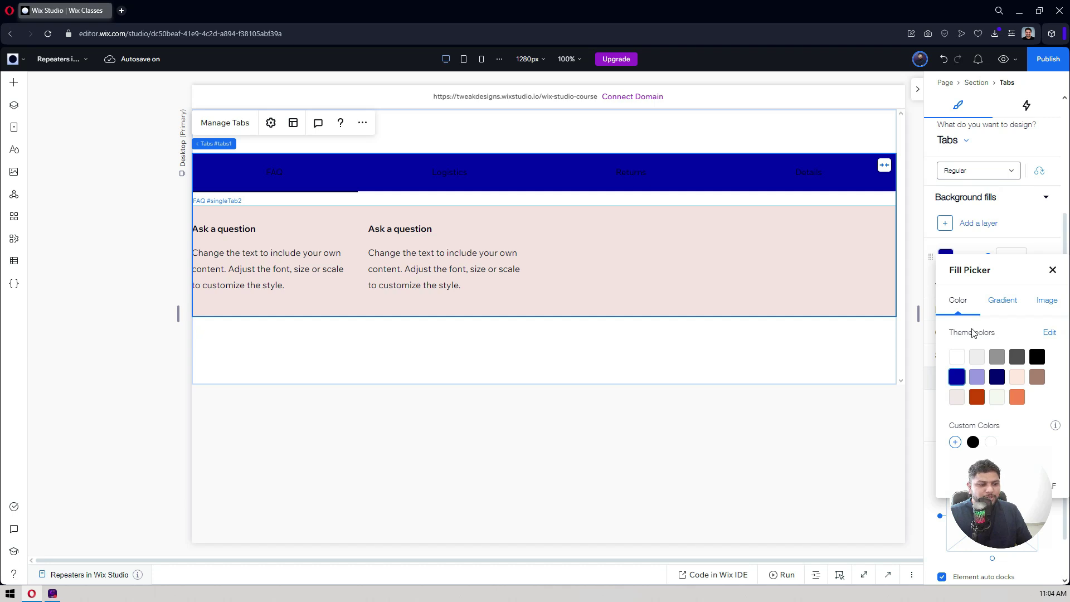
{"action": "left_click", "coordinate": [974, 246]}
Set the text color of the Regular-state tabs to white (#FFFFFF)
{"action": "left_click", "coordinate": [970, 290]}
{"action": "scroll", "coordinate": [975, 334], "scroll_direction": "down", "scroll_amount": 1}
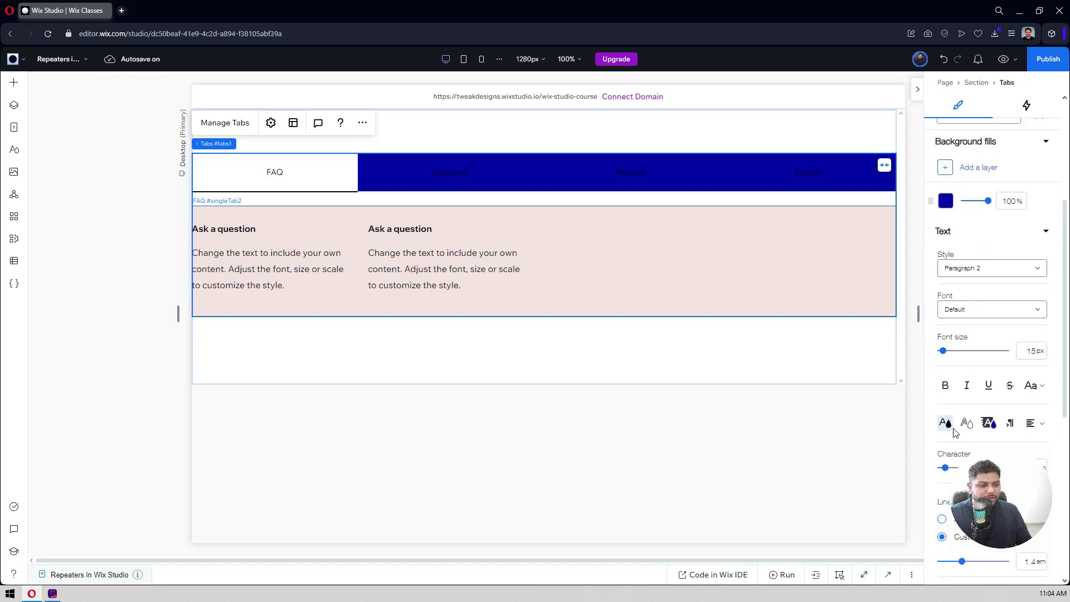
{"action": "left_click", "coordinate": [944, 425]}
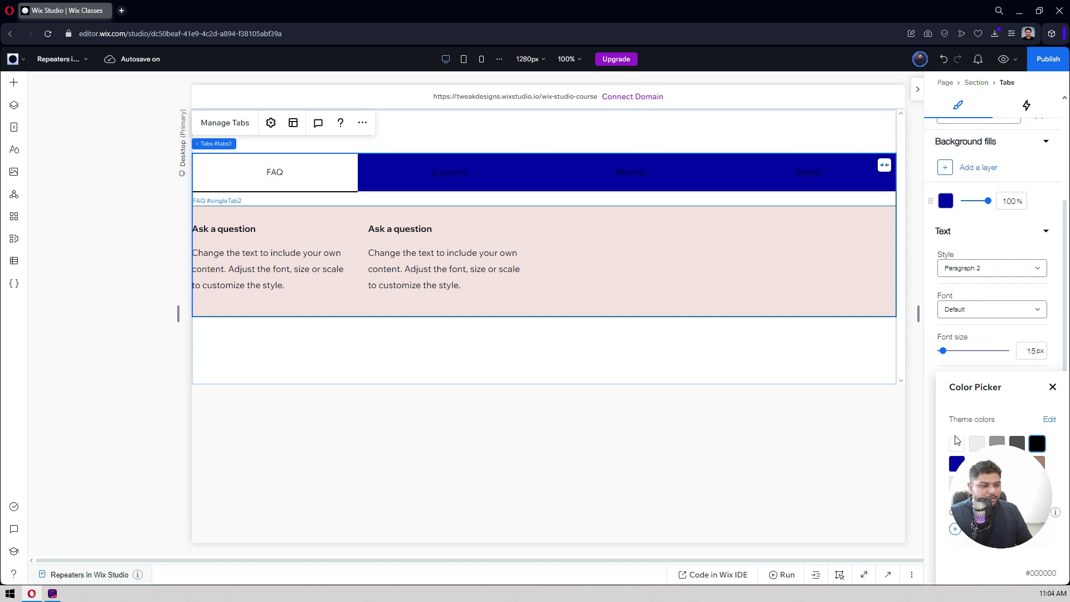
{"action": "left_click", "coordinate": [957, 445]}
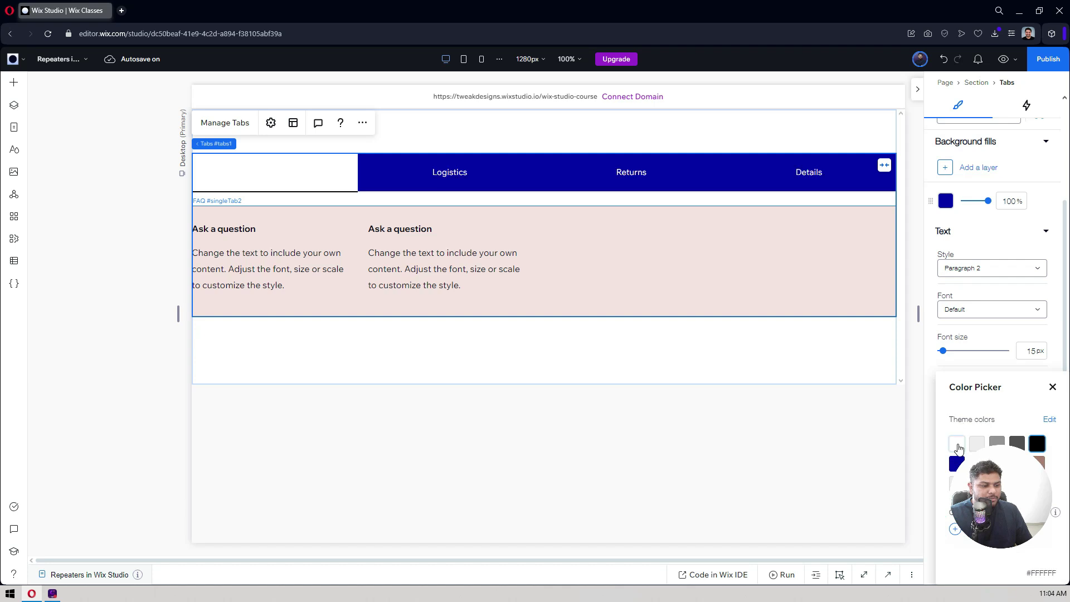
{"action": "left_click", "coordinate": [982, 345]}
Switch the Tabs design to the Hover state and review its border settings
{"action": "scroll", "coordinate": [982, 346], "scroll_direction": "up", "scroll_amount": 3}
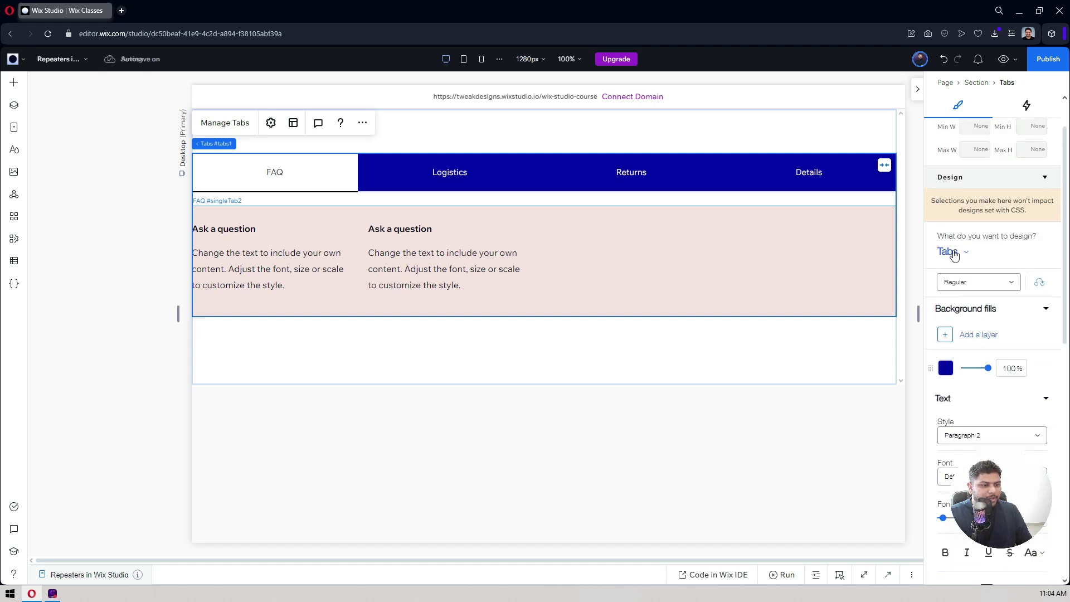
{"action": "left_click", "coordinate": [972, 283]}
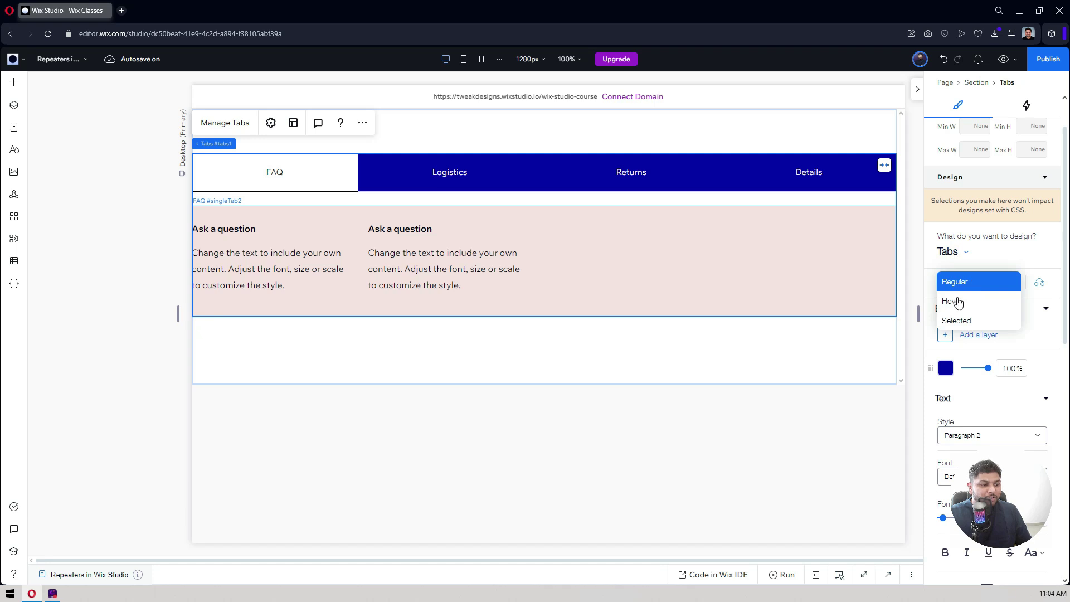
{"action": "left_click", "coordinate": [958, 302]}
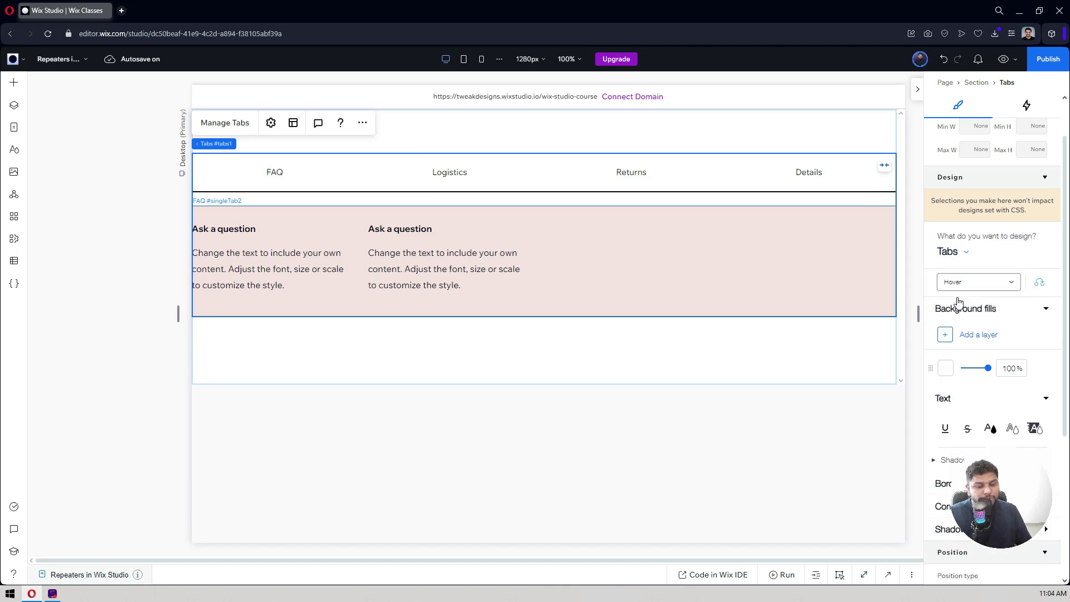
{"action": "scroll", "coordinate": [958, 302], "scroll_direction": "down", "scroll_amount": 2}
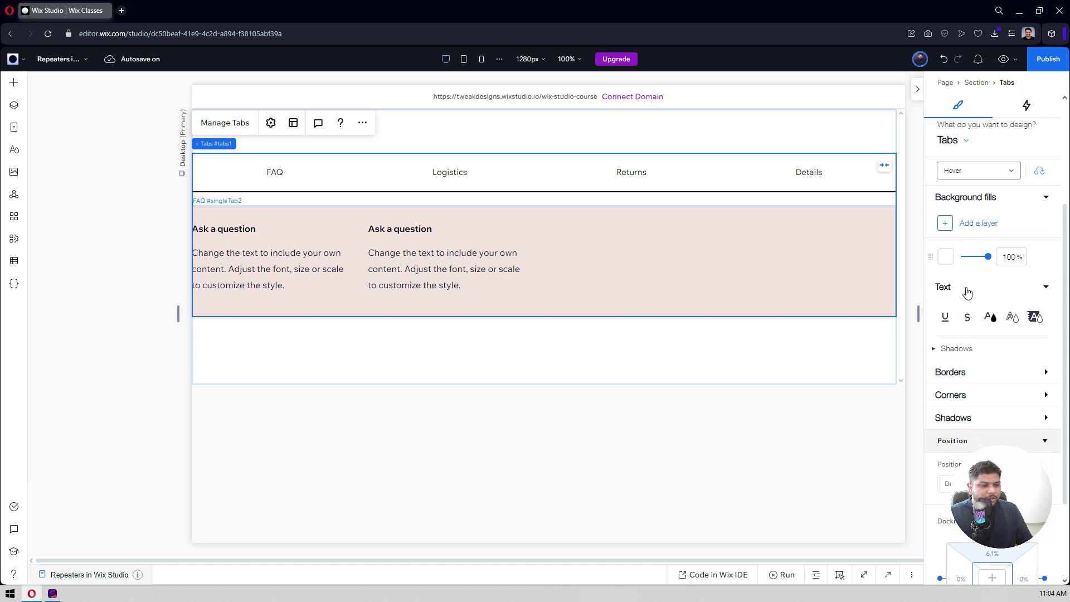
{"action": "scroll", "coordinate": [965, 289], "scroll_direction": "down", "scroll_amount": 1}
{"action": "left_click", "coordinate": [952, 319]}
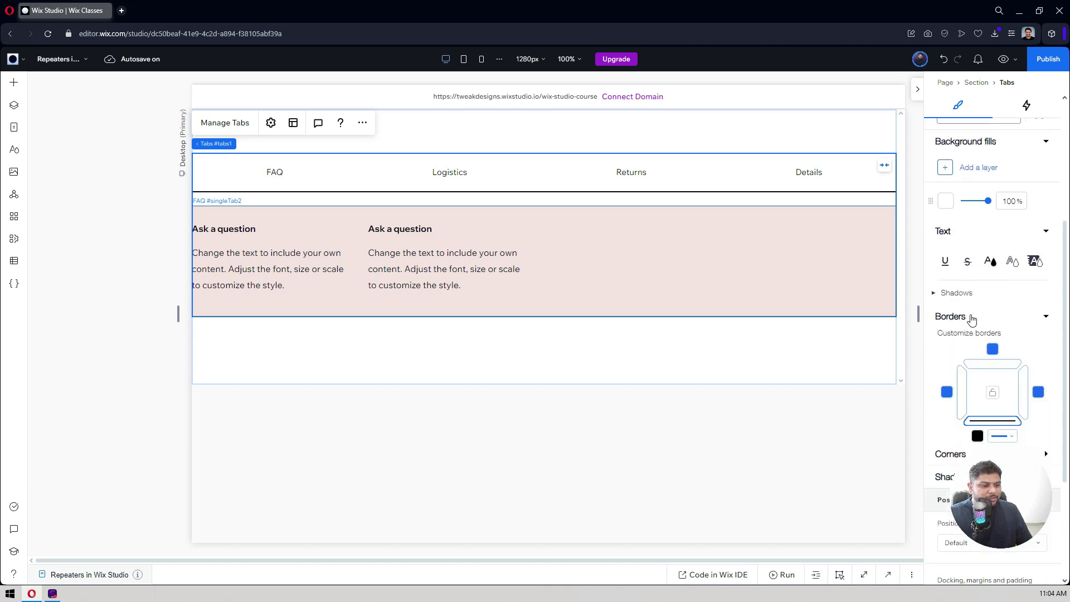
{"action": "left_click", "coordinate": [999, 440]}
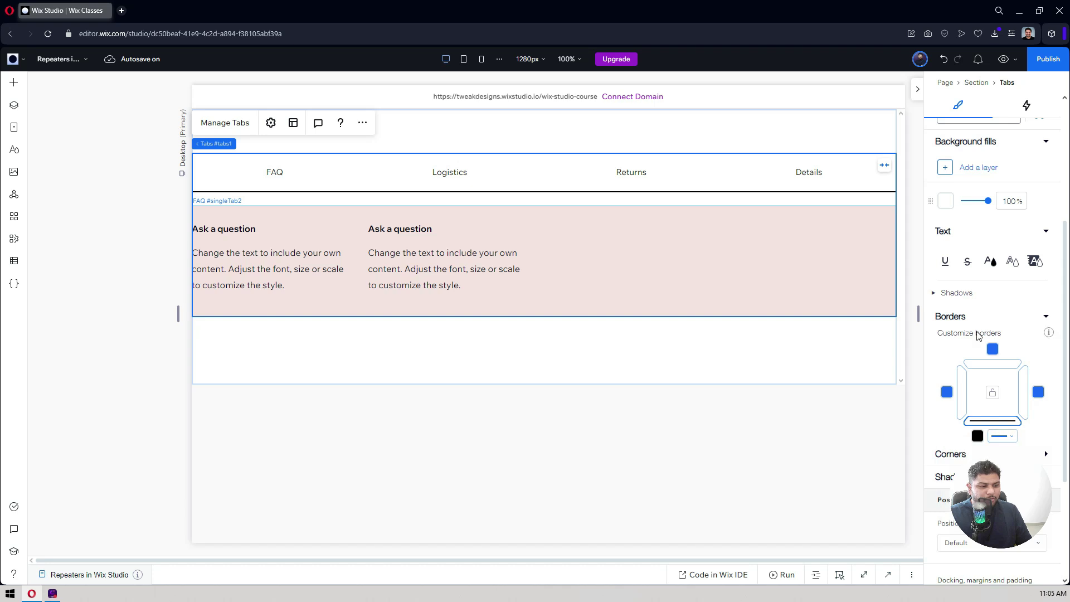
{"action": "scroll", "coordinate": [978, 333], "scroll_direction": "up", "scroll_amount": 2}
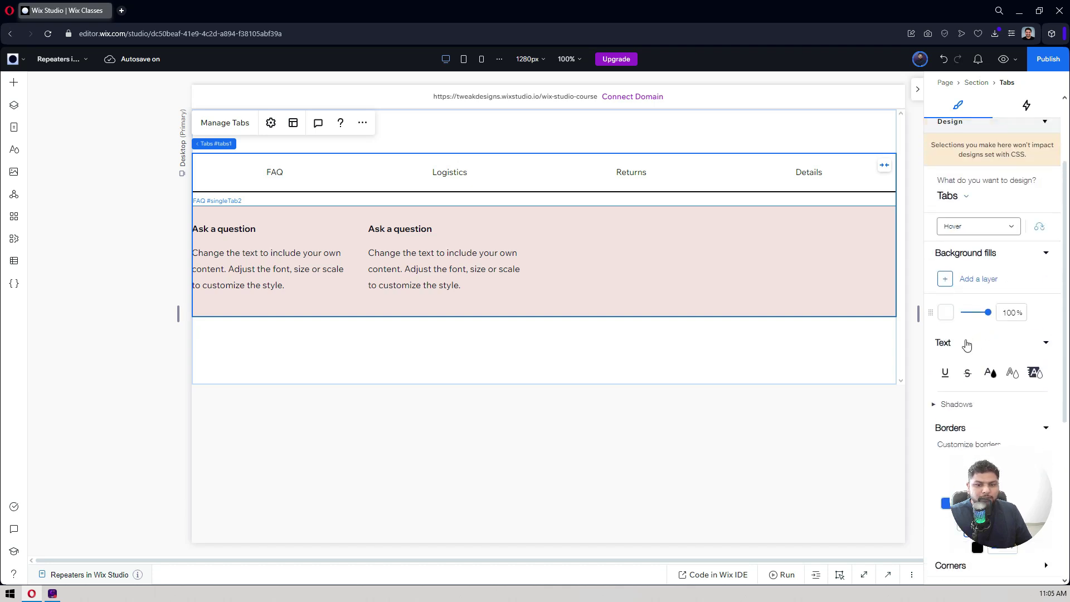
Fill the Hover-state tabs with the dark blue theme color and make their text white (#FFFFFF)
{"action": "left_click", "coordinate": [946, 312]}
{"action": "left_click", "coordinate": [957, 431]}
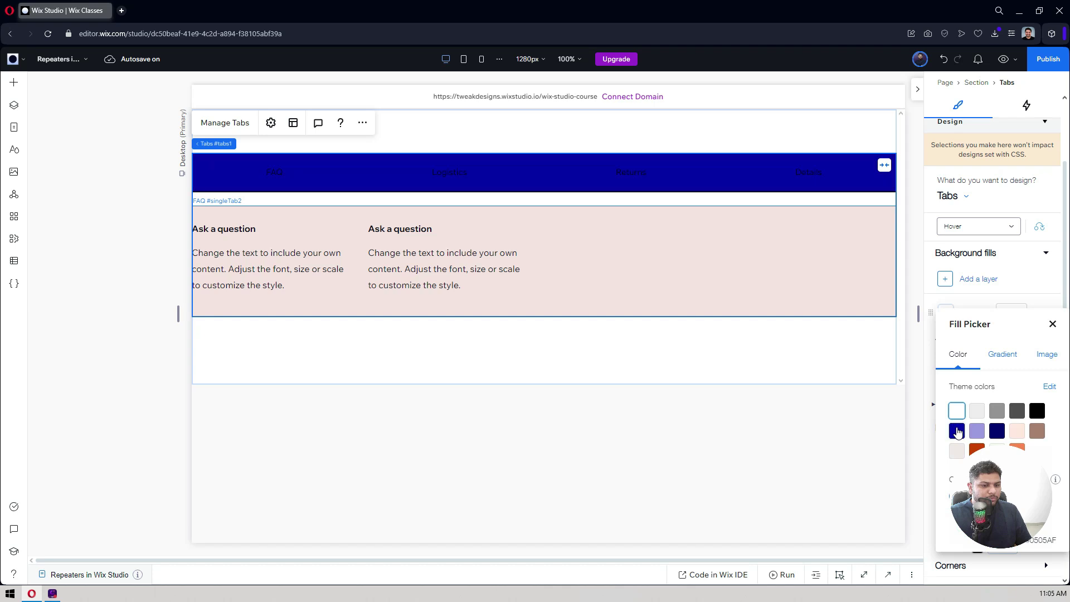
{"action": "left_click", "coordinate": [1001, 308]}
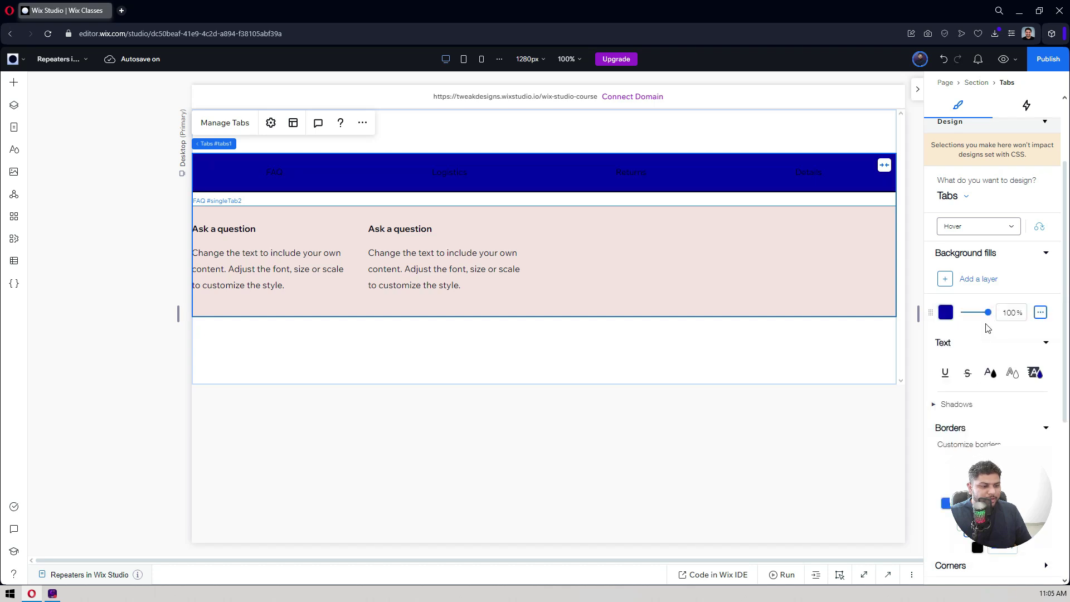
{"action": "left_click", "coordinate": [991, 375]}
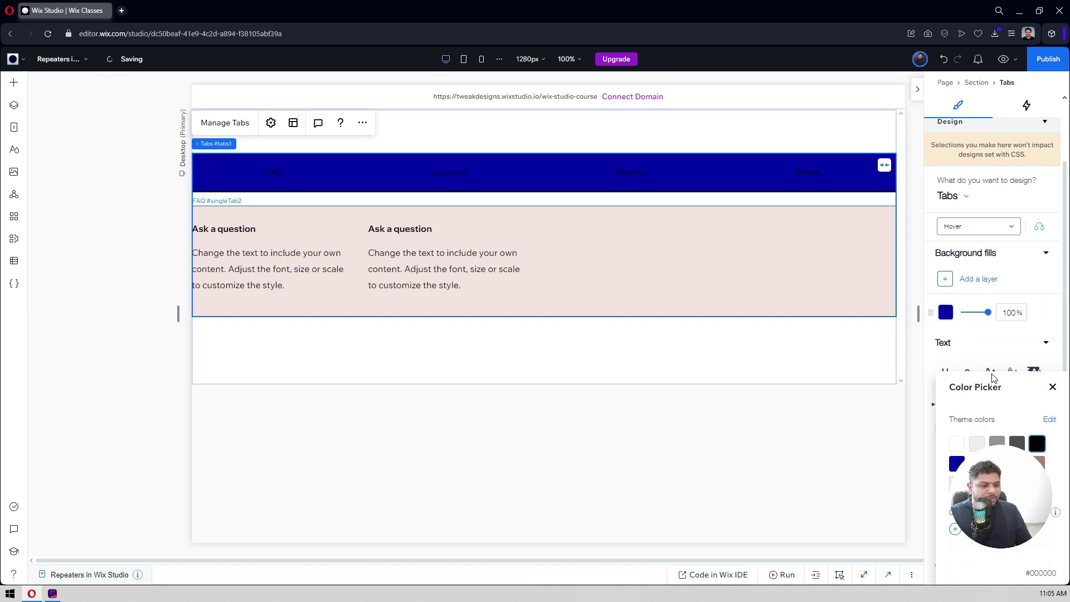
{"action": "left_click", "coordinate": [956, 444]}
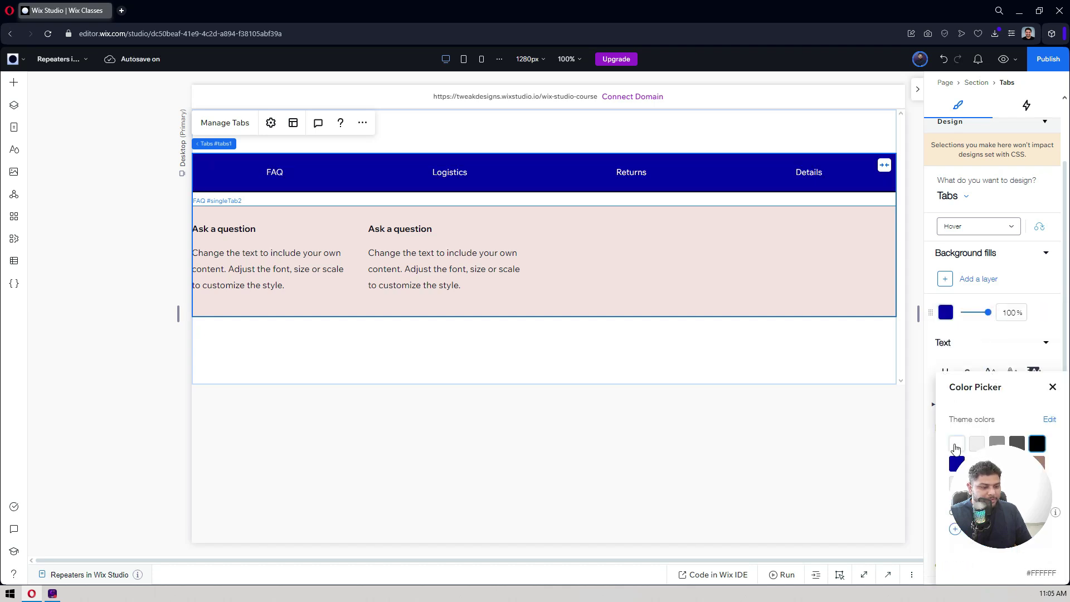
{"action": "left_click", "coordinate": [981, 345]}
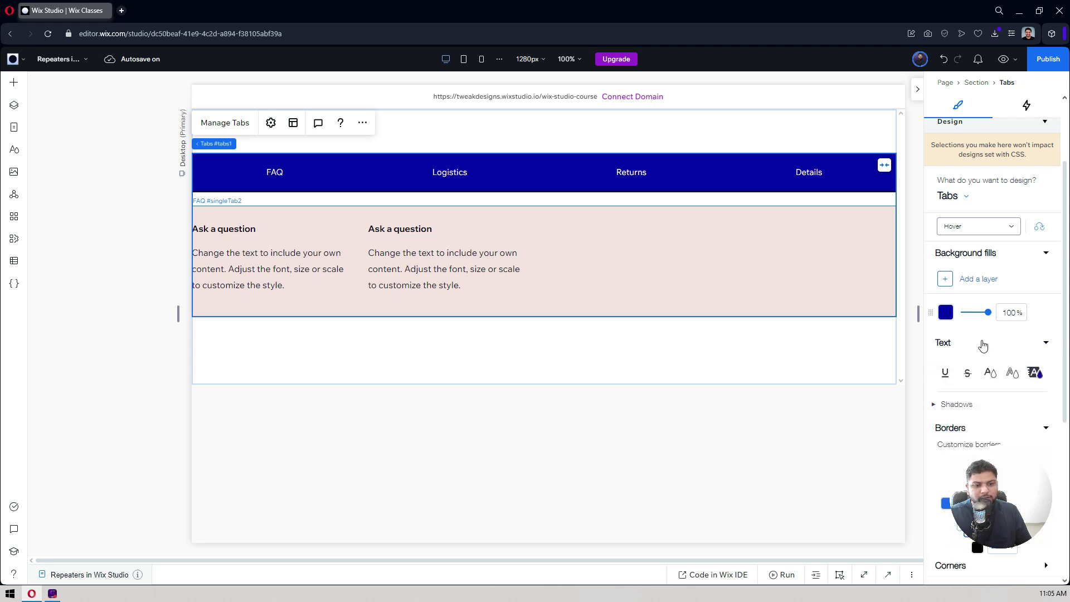
Fill the background of the Tabs in their Selected state with the brown theme color #A9806F
{"action": "left_click", "coordinate": [978, 229]}
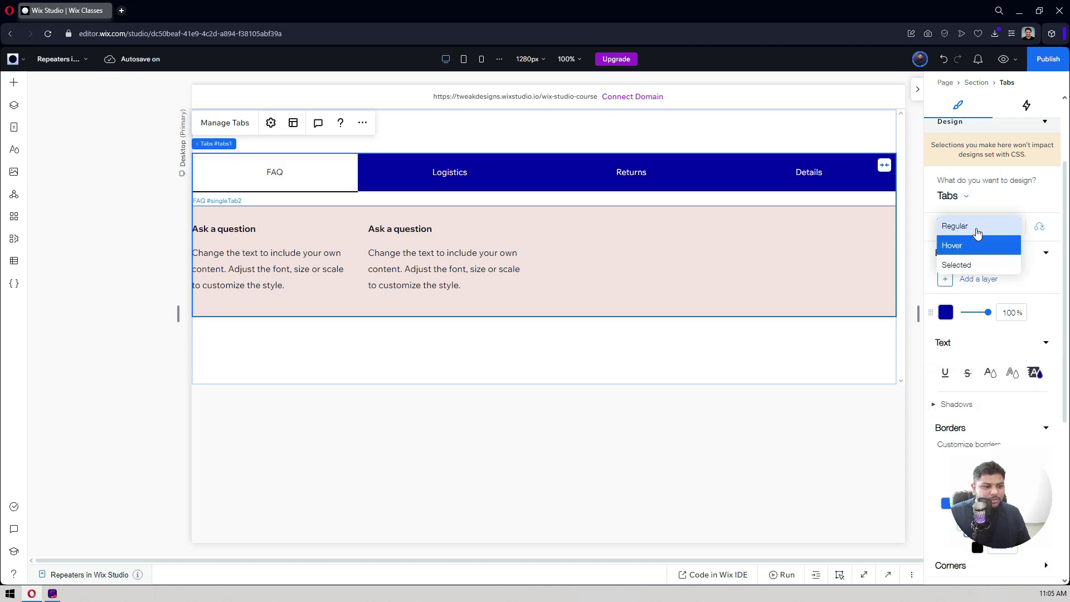
{"action": "left_click", "coordinate": [953, 266]}
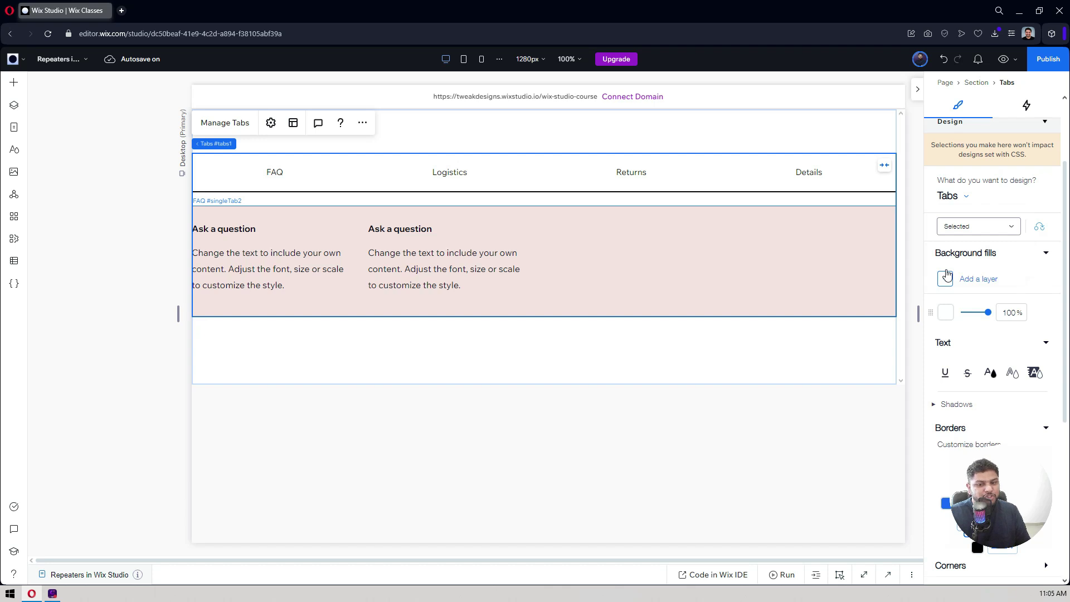
{"action": "left_click", "coordinate": [944, 317]}
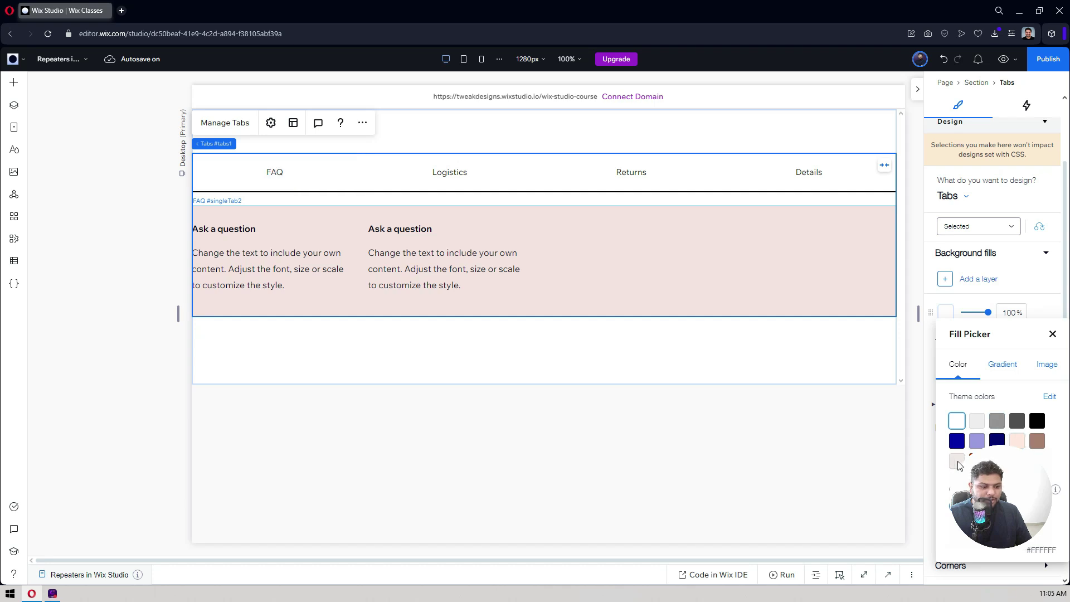
{"action": "left_click_drag", "start_coordinate": [999, 334], "coordinate": [976, 192]}
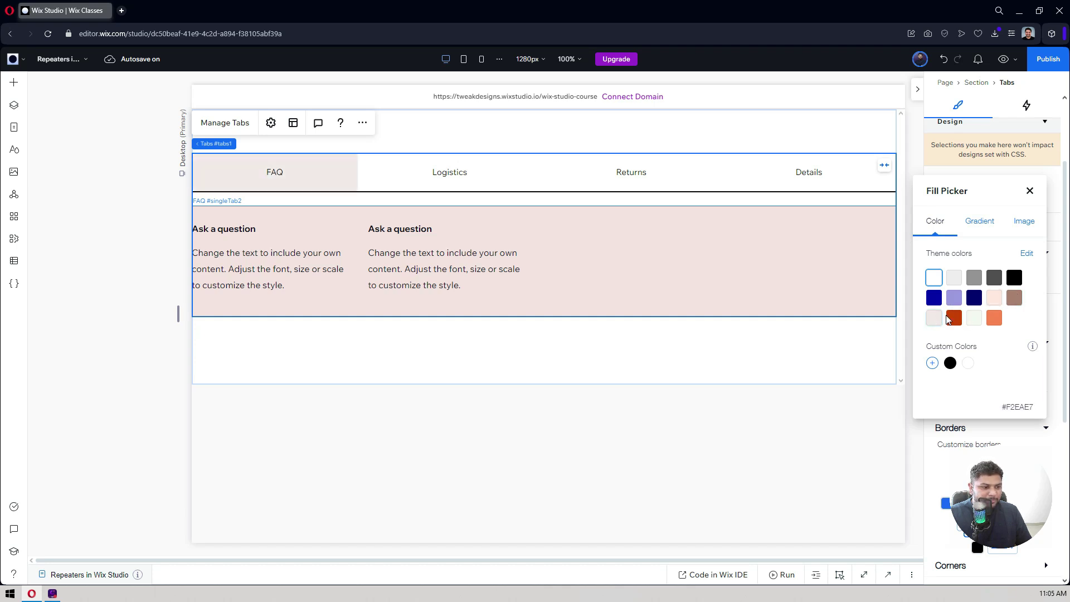
{"action": "left_click", "coordinate": [1014, 298]}
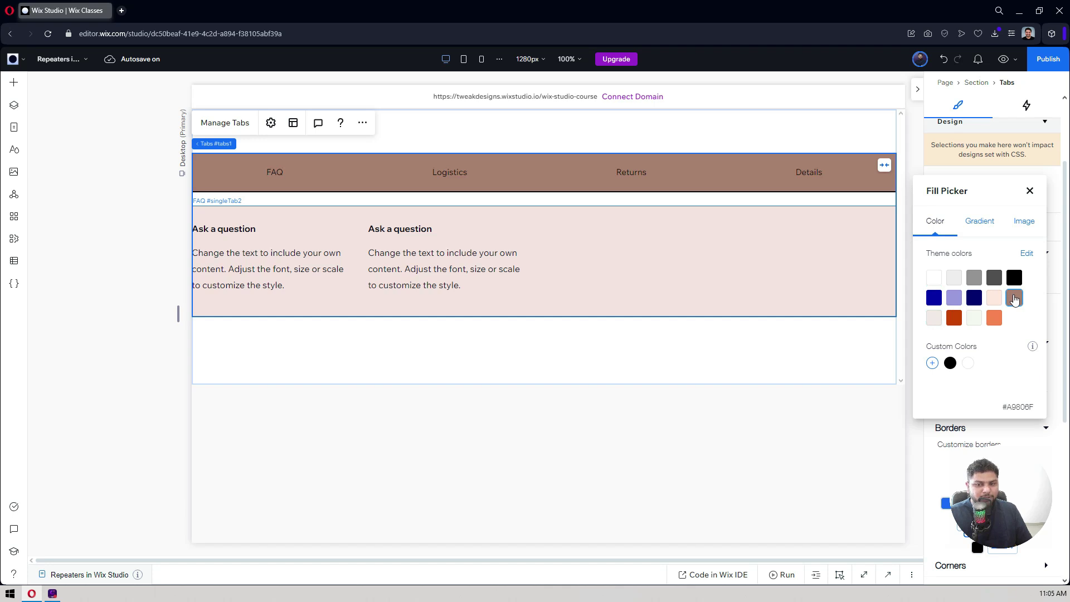
{"action": "left_click", "coordinate": [1030, 190]}
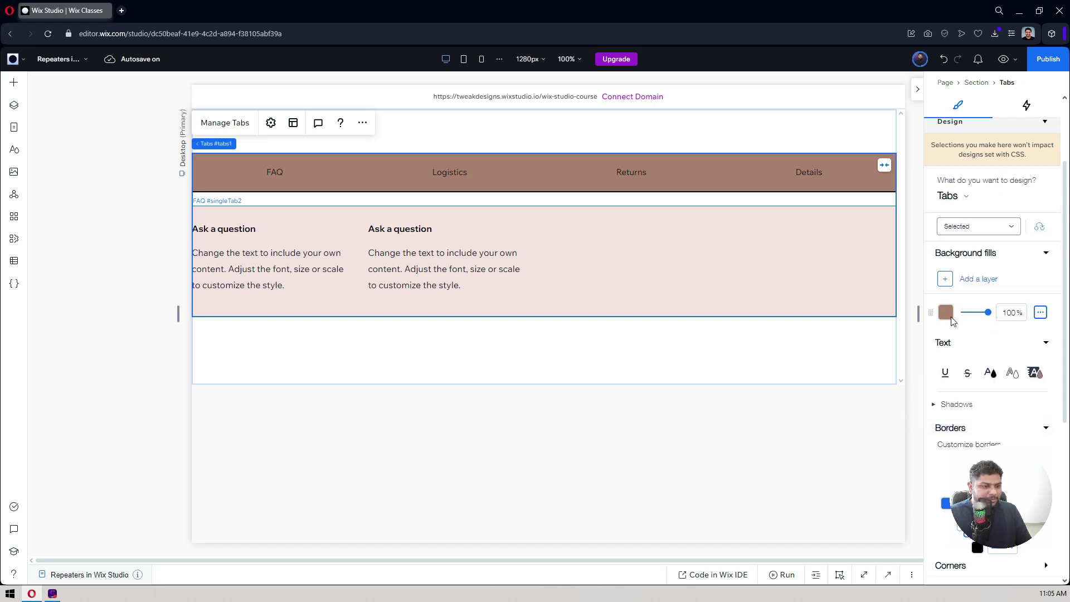
Set the text color of the Selected-state tabs to white (#FFFFFF)
{"action": "left_click", "coordinate": [990, 373]}
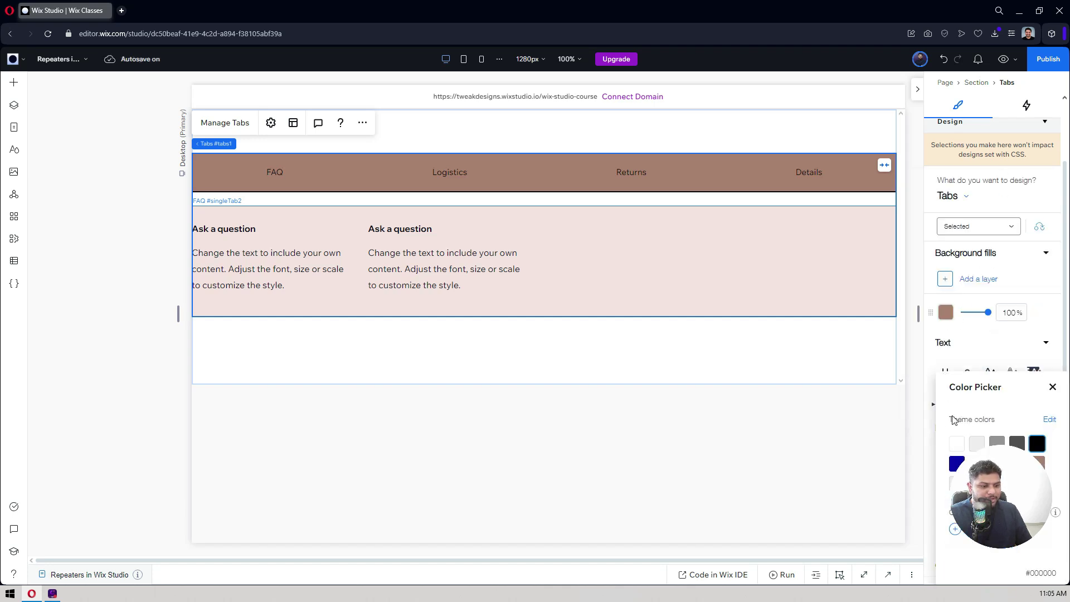
{"action": "left_click", "coordinate": [956, 444]}
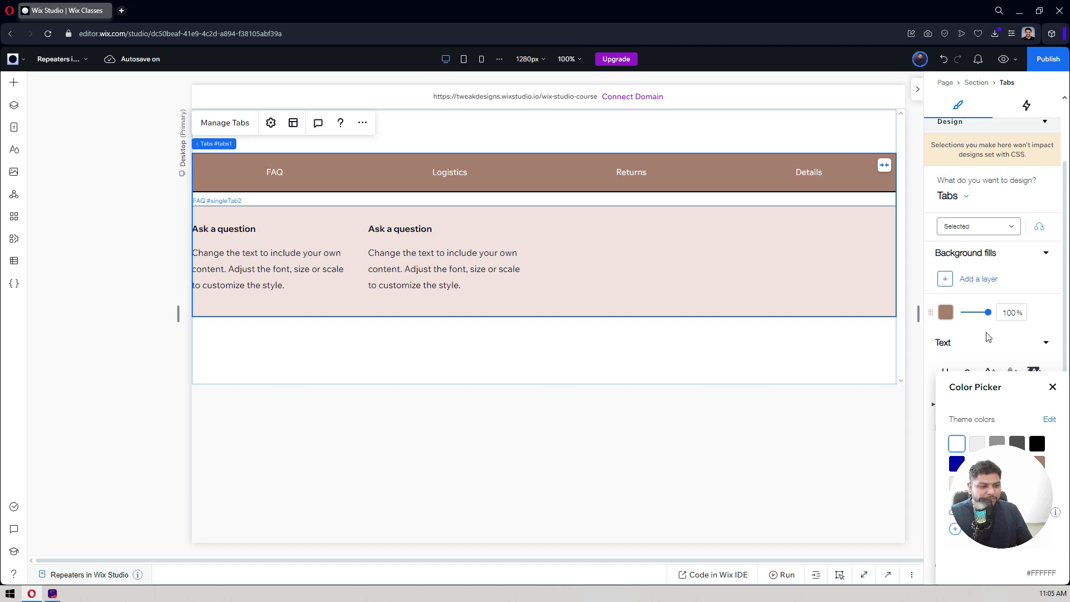
{"action": "left_click", "coordinate": [987, 338]}
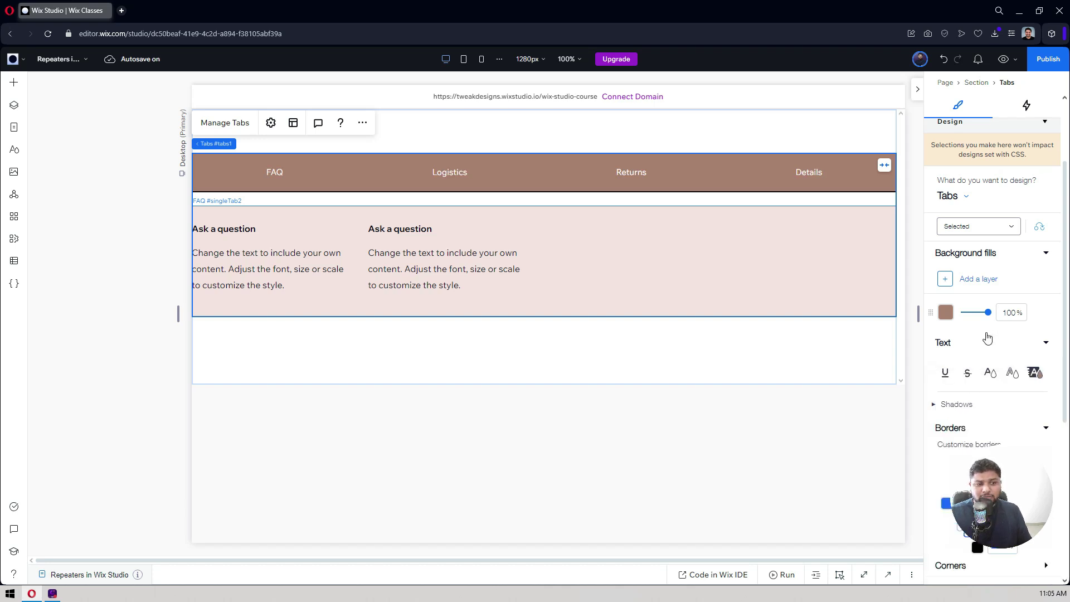
Change the bottom border color of the Selected-state tabs to white (#FFFFFF), keeping the solid line style
{"action": "scroll", "coordinate": [987, 338], "scroll_direction": "down", "scroll_amount": 5}
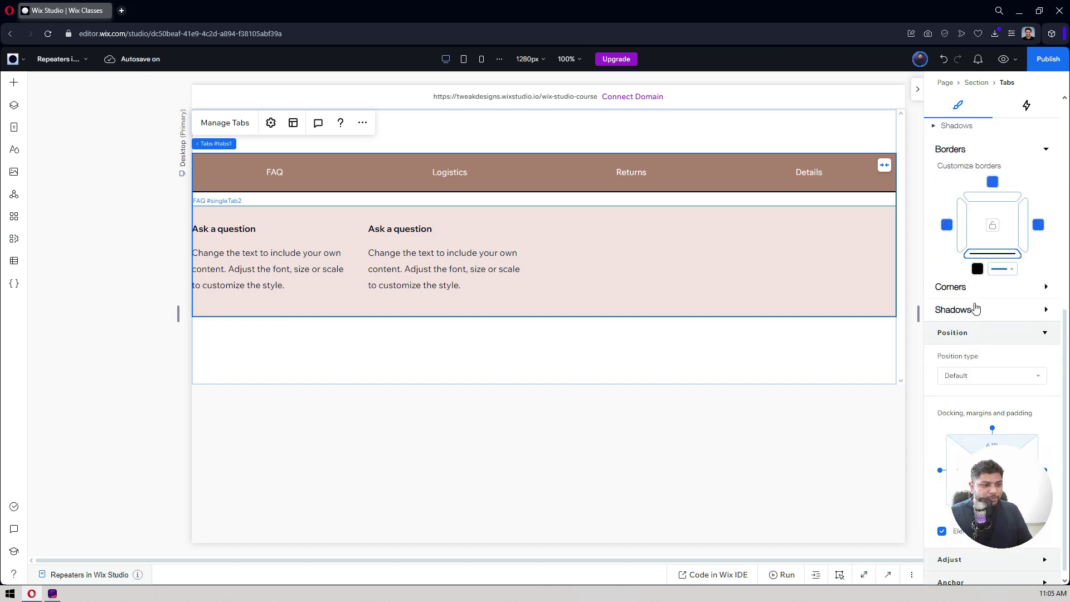
{"action": "scroll", "coordinate": [978, 312], "scroll_direction": "up", "scroll_amount": 1}
{"action": "left_click", "coordinate": [998, 326]}
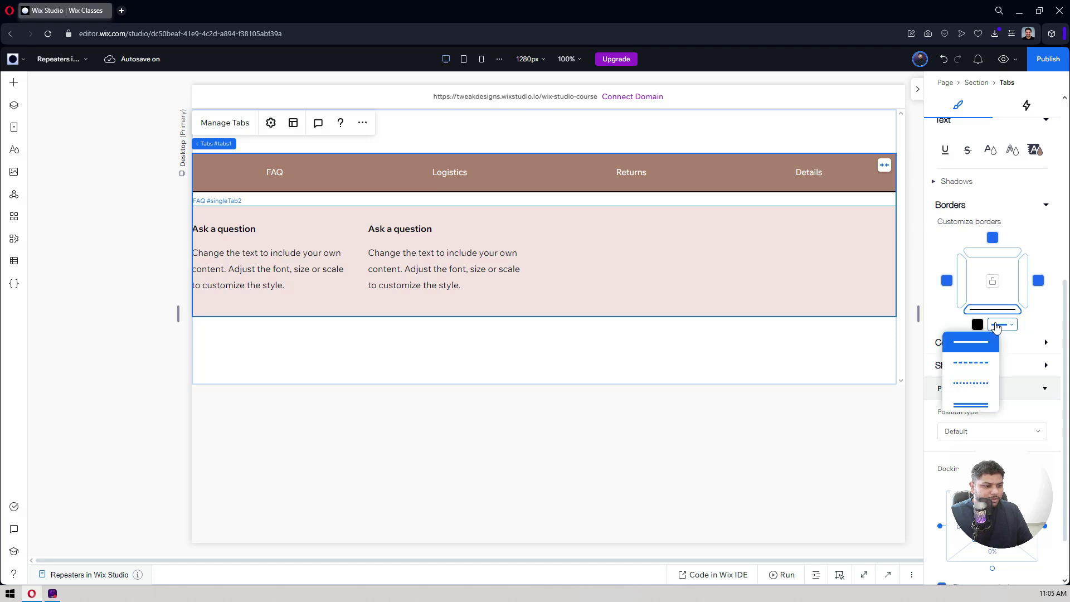
{"action": "left_click", "coordinate": [997, 326]}
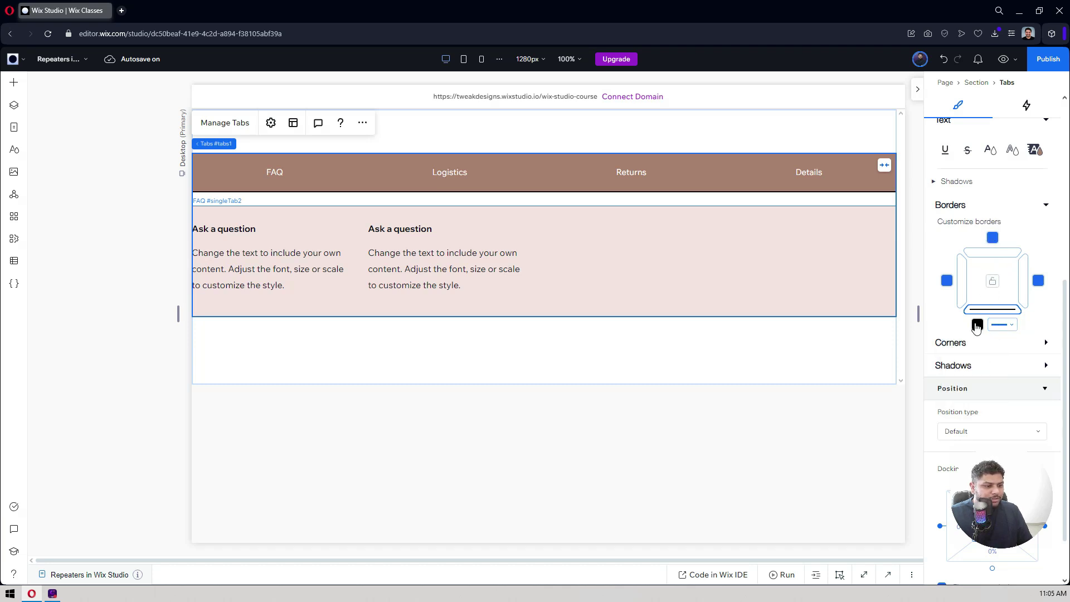
{"action": "left_click", "coordinate": [977, 325]}
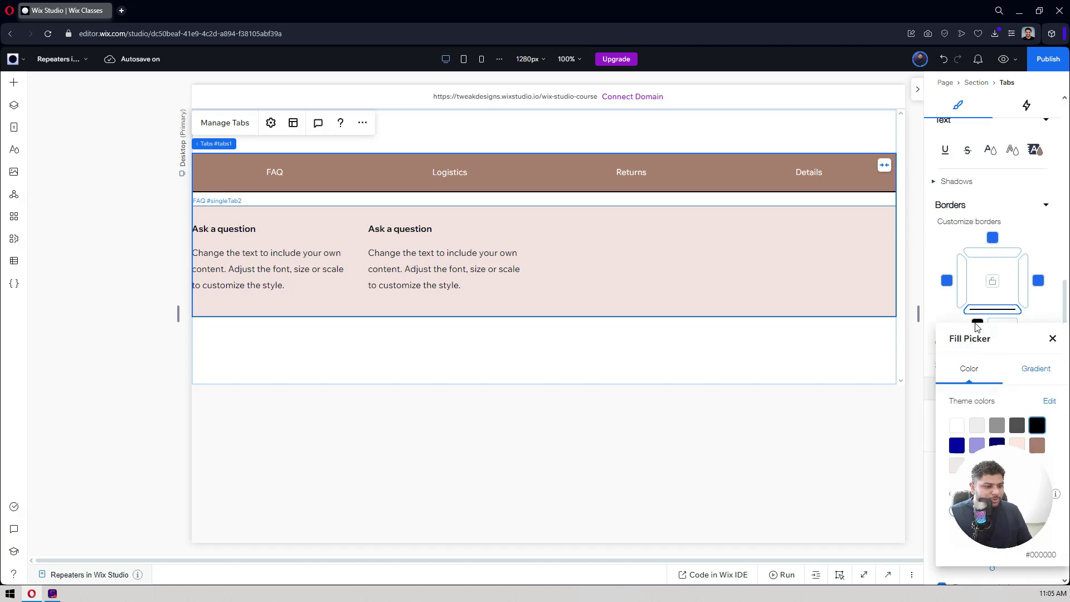
{"action": "left_click", "coordinate": [957, 425]}
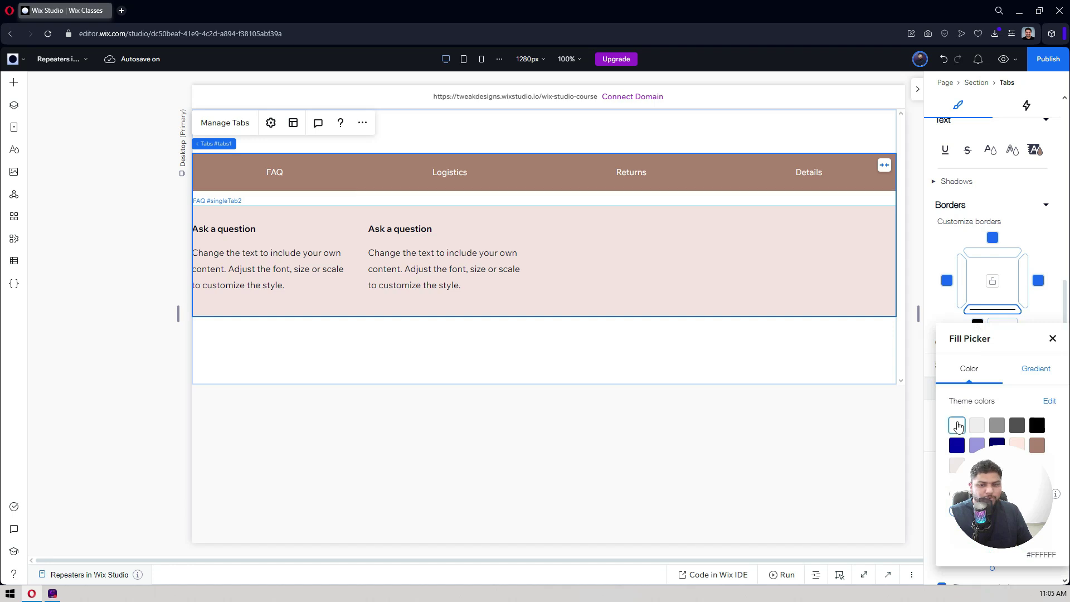
{"action": "left_click", "coordinate": [934, 257]}
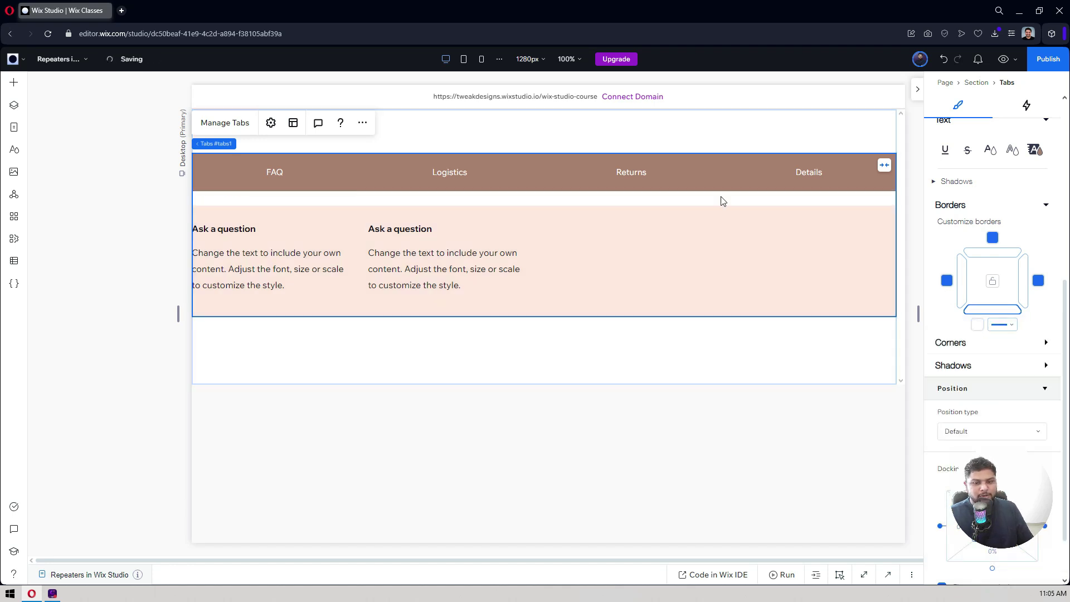
Set the space between the tabs and their container to 0 px in the tab layout
{"action": "left_click", "coordinate": [293, 123]}
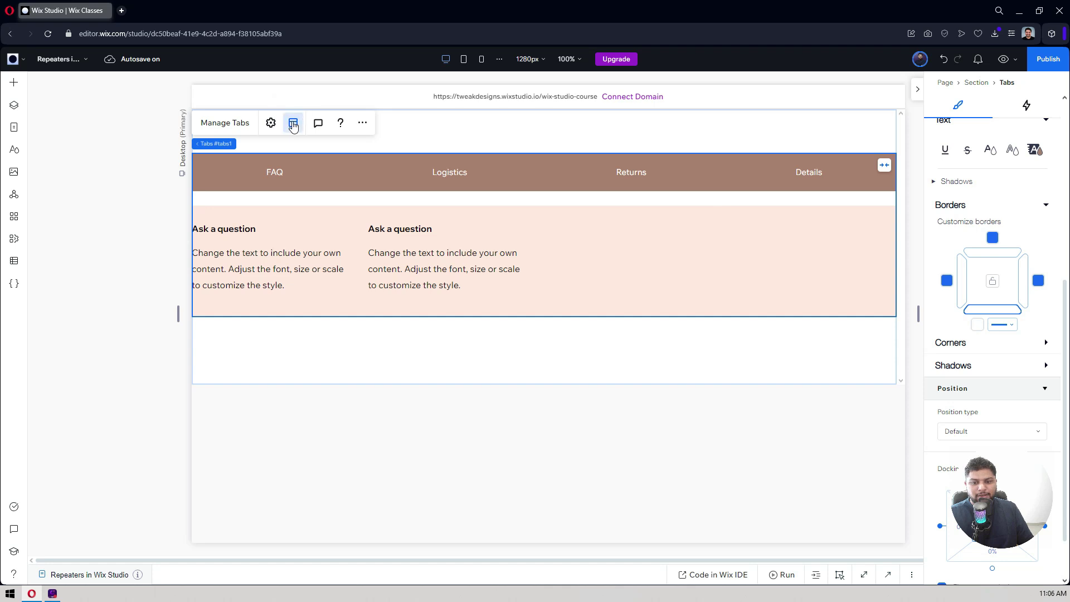
{"action": "scroll", "coordinate": [97, 234], "scroll_direction": "down", "scroll_amount": 3}
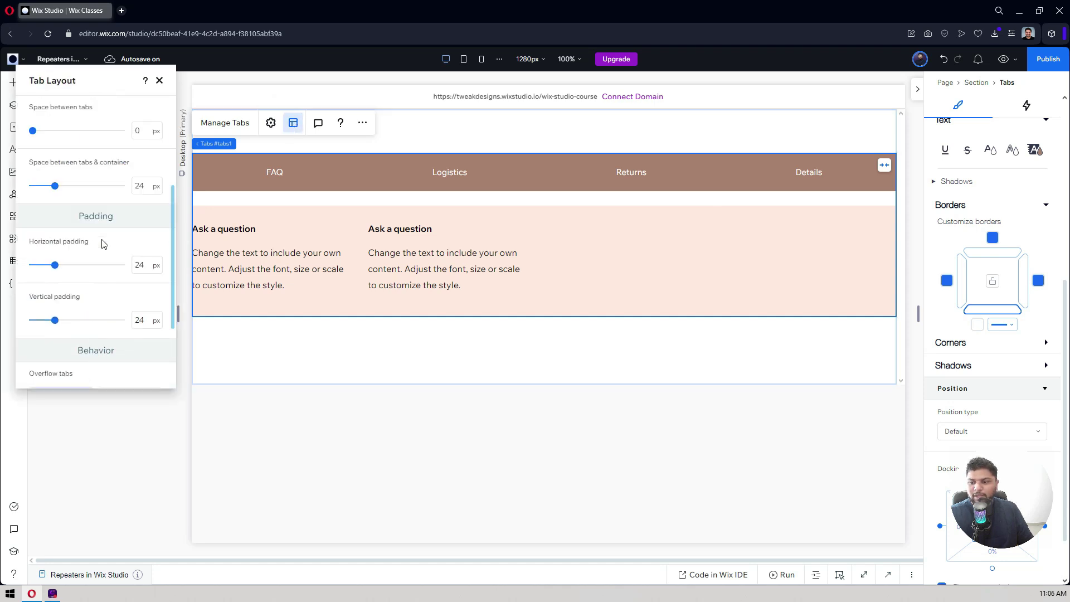
{"action": "left_click", "coordinate": [140, 188]}
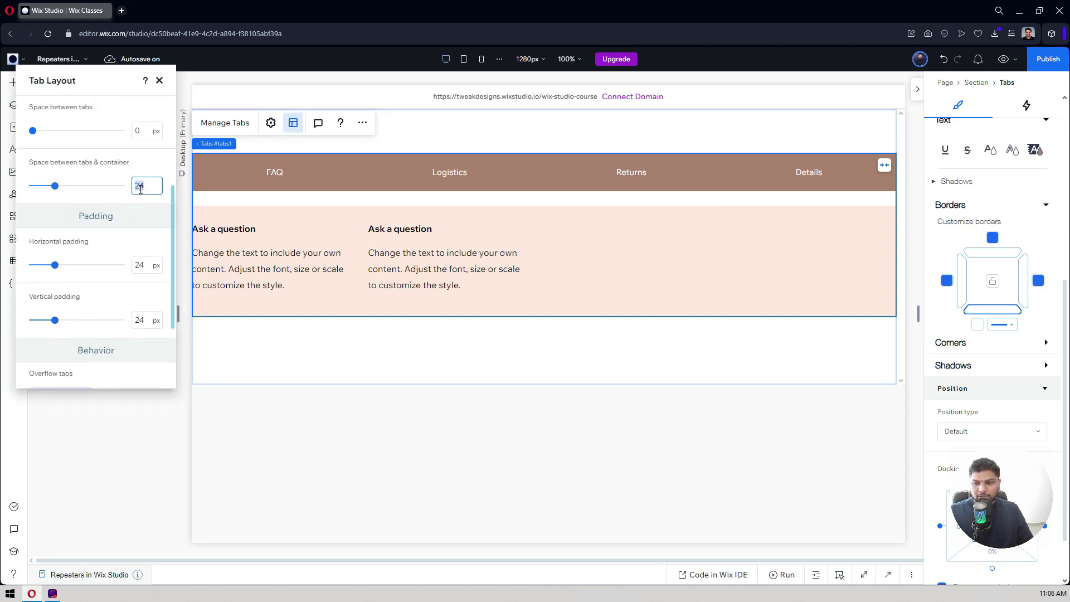
{"action": "type", "text": "0"}
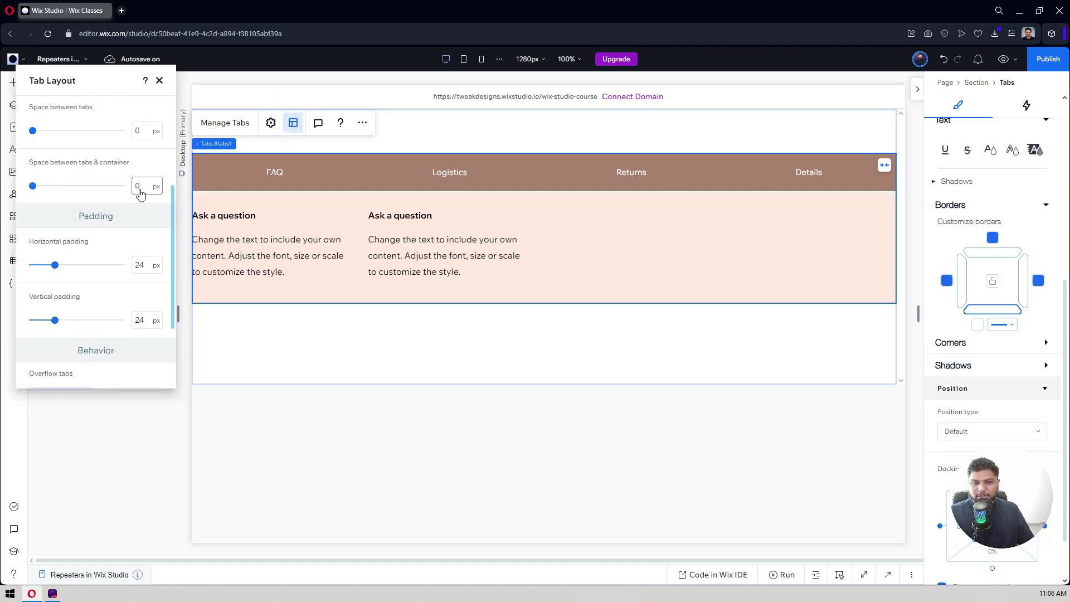
{"action": "left_click", "coordinate": [160, 81]}
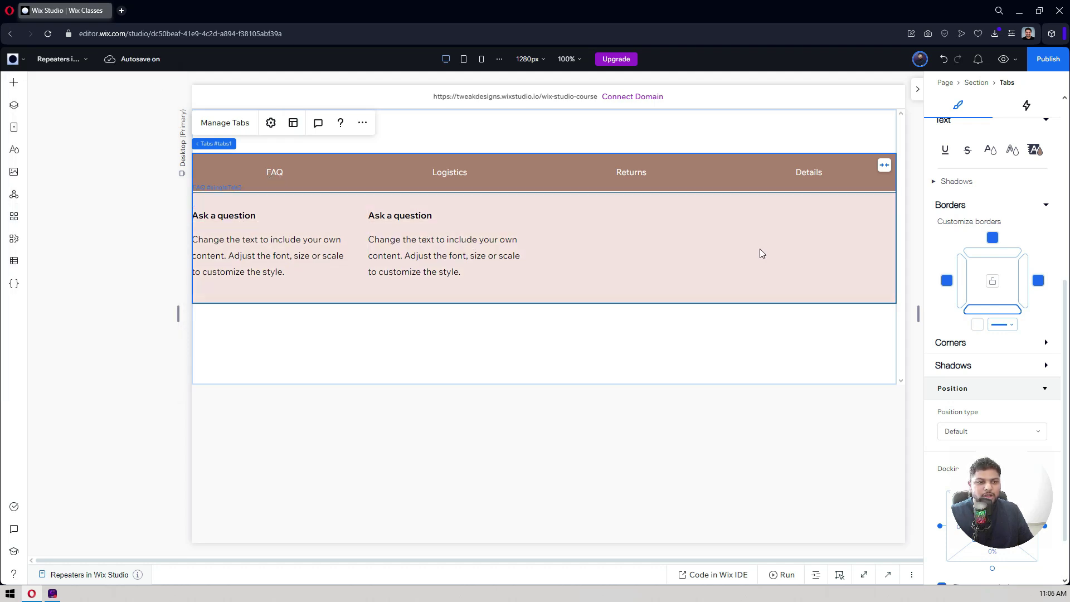
Preview the site widened to 1764 px, try switching between the tabs, and return to editing
{"action": "left_click", "coordinate": [1002, 59]}
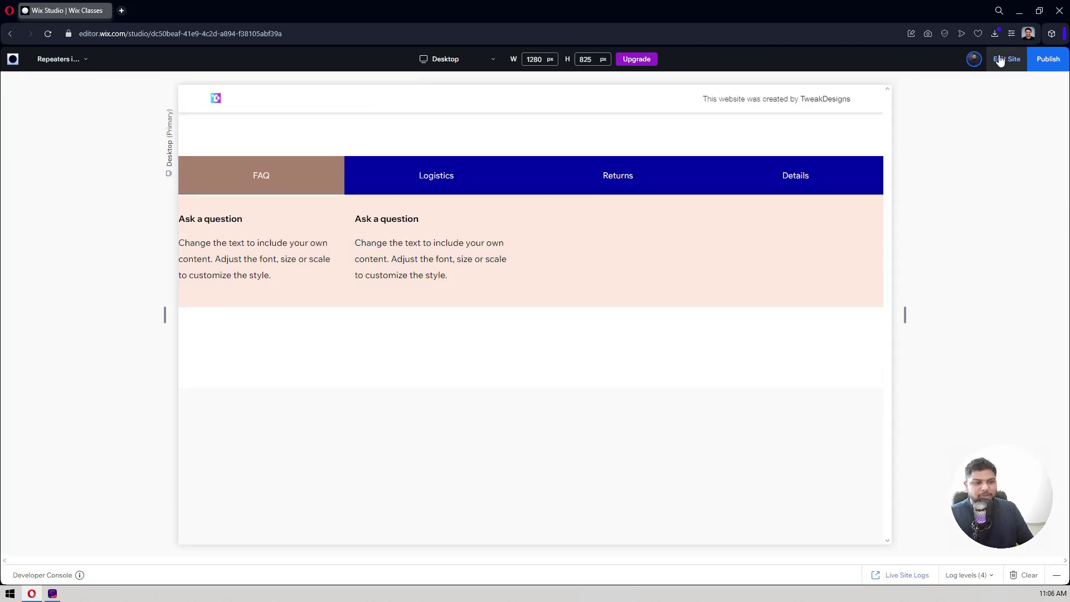
{"action": "left_click_drag", "start_coordinate": [905, 315], "coordinate": [1040, 299]}
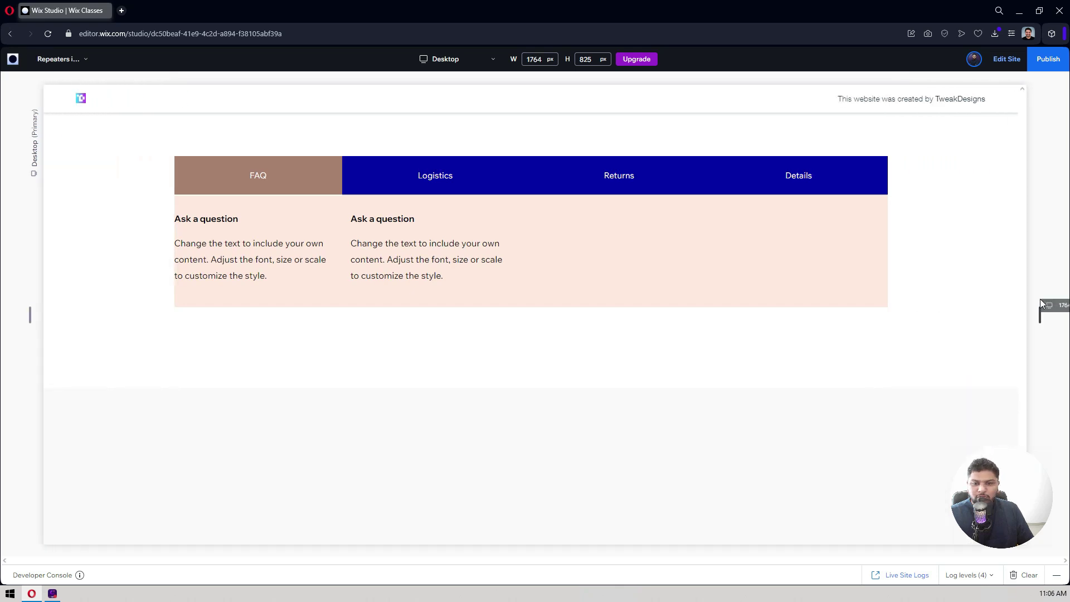
{"action": "left_click", "coordinate": [449, 184]}
{"action": "left_click", "coordinate": [602, 190]}
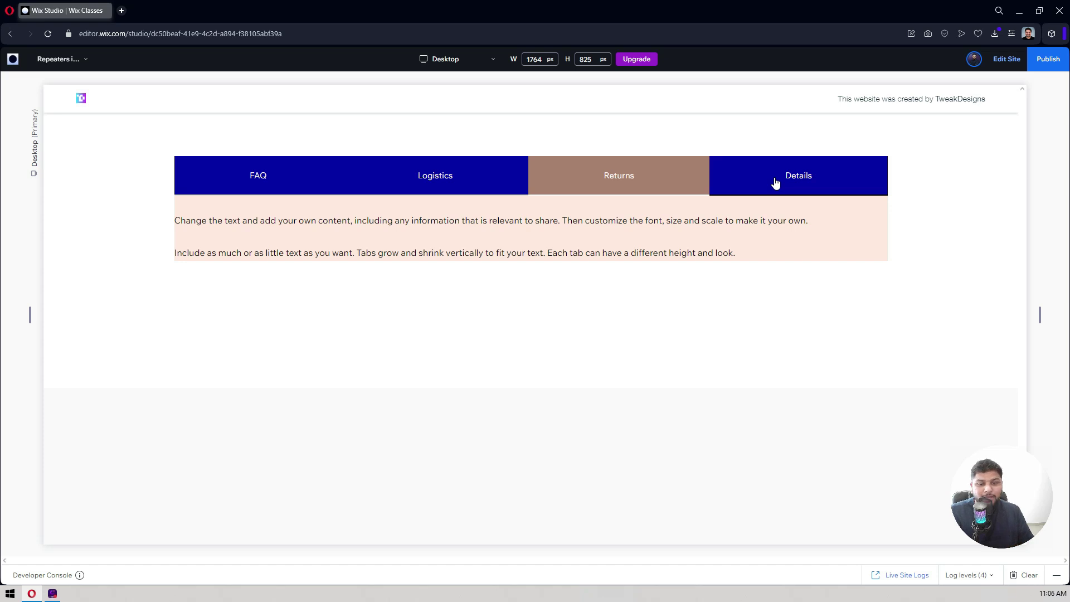
{"action": "left_click", "coordinate": [774, 183]}
{"action": "left_click", "coordinate": [487, 182]}
{"action": "left_click", "coordinate": [326, 185]}
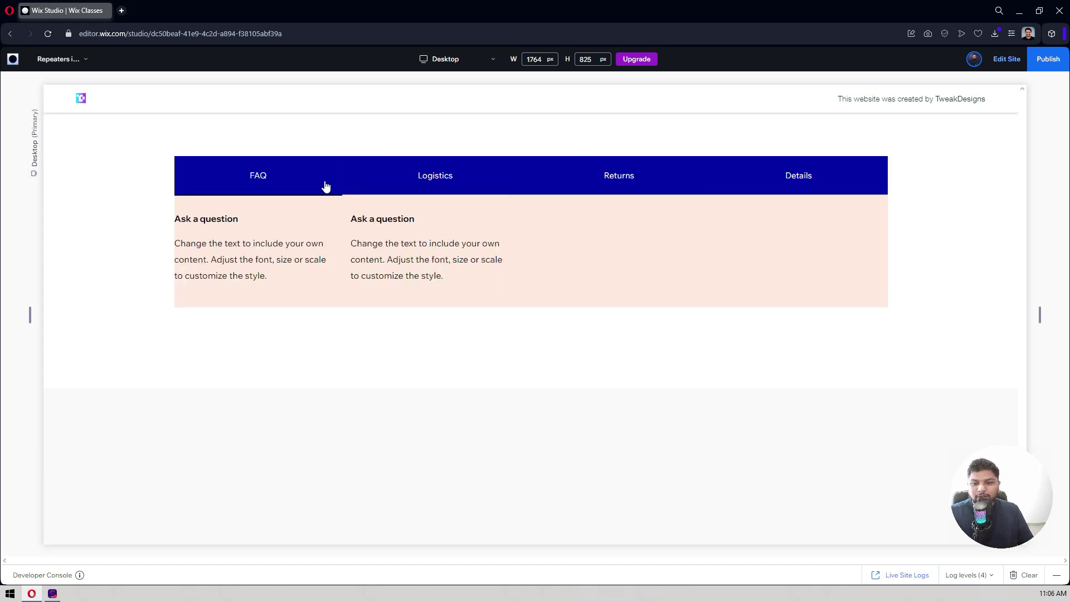
{"action": "left_click", "coordinate": [994, 65]}
Add a fifth tab to the tabs element and name it "New Tab"
{"action": "left_click", "coordinate": [357, 269]}
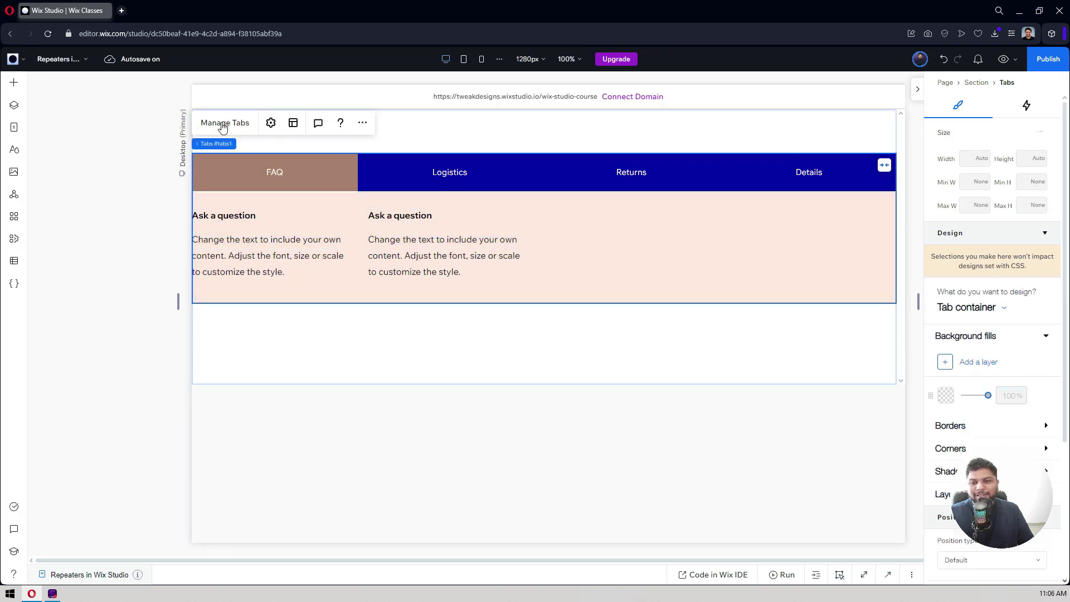
{"action": "left_click", "coordinate": [223, 125]}
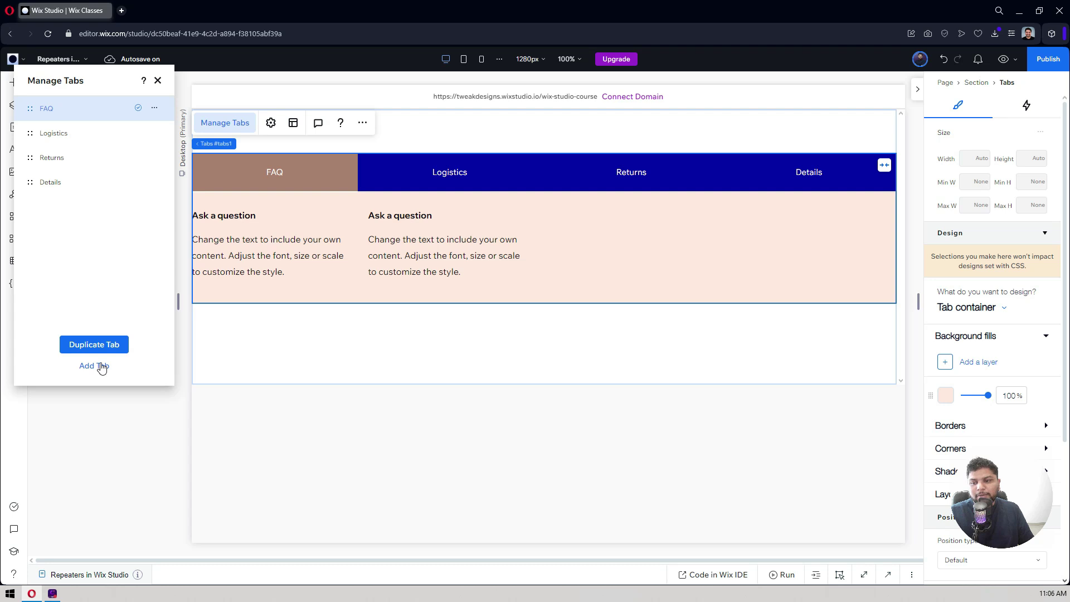
{"action": "left_click", "coordinate": [94, 366]}
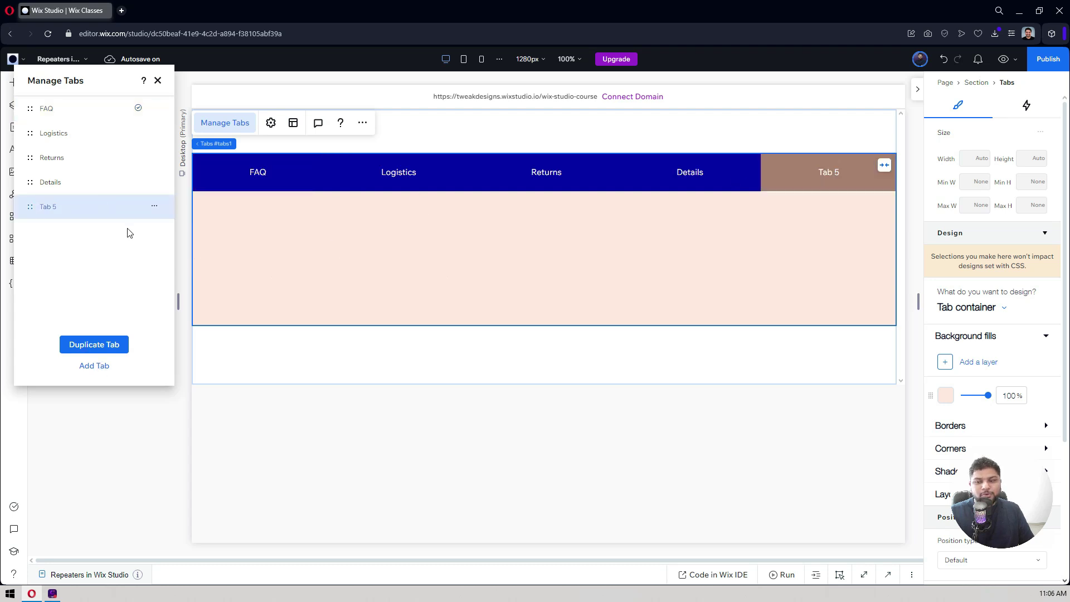
{"action": "double_click", "coordinate": [49, 208]}
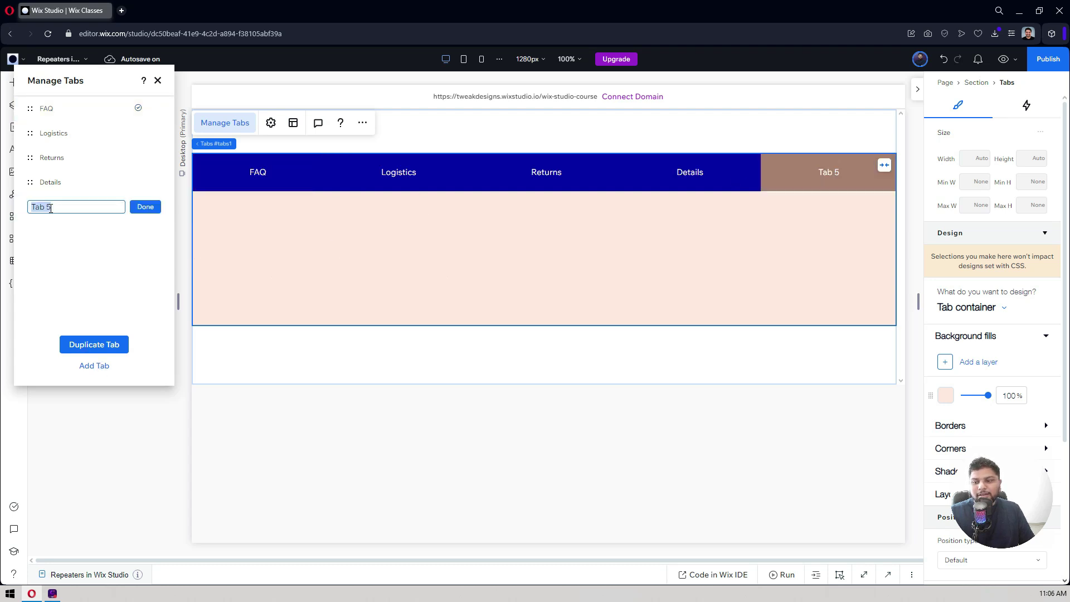
{"action": "type", "text": "New"}
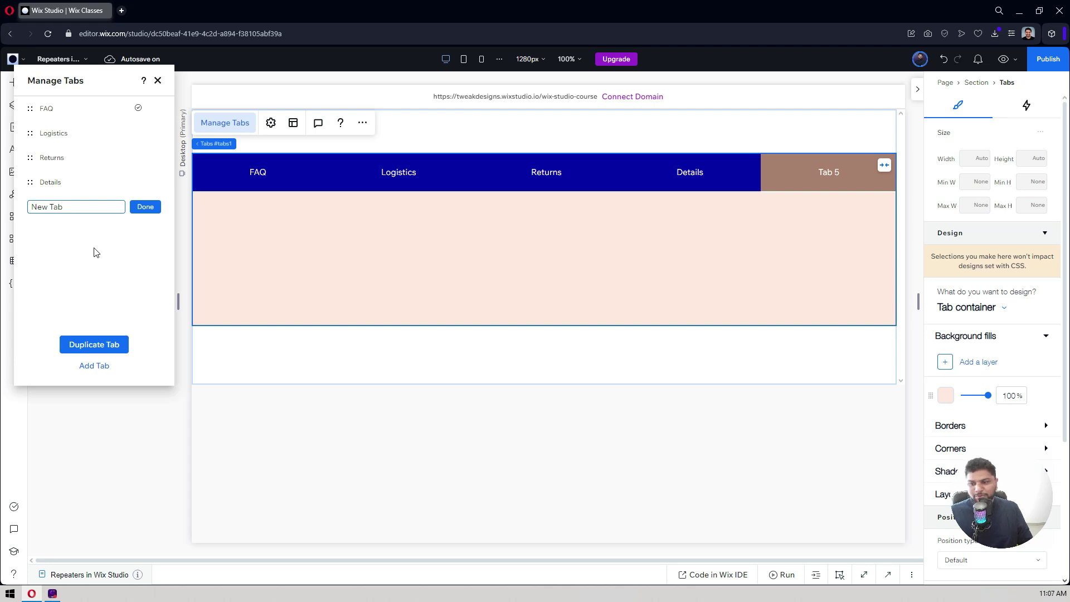
{"action": "left_click", "coordinate": [145, 207]}
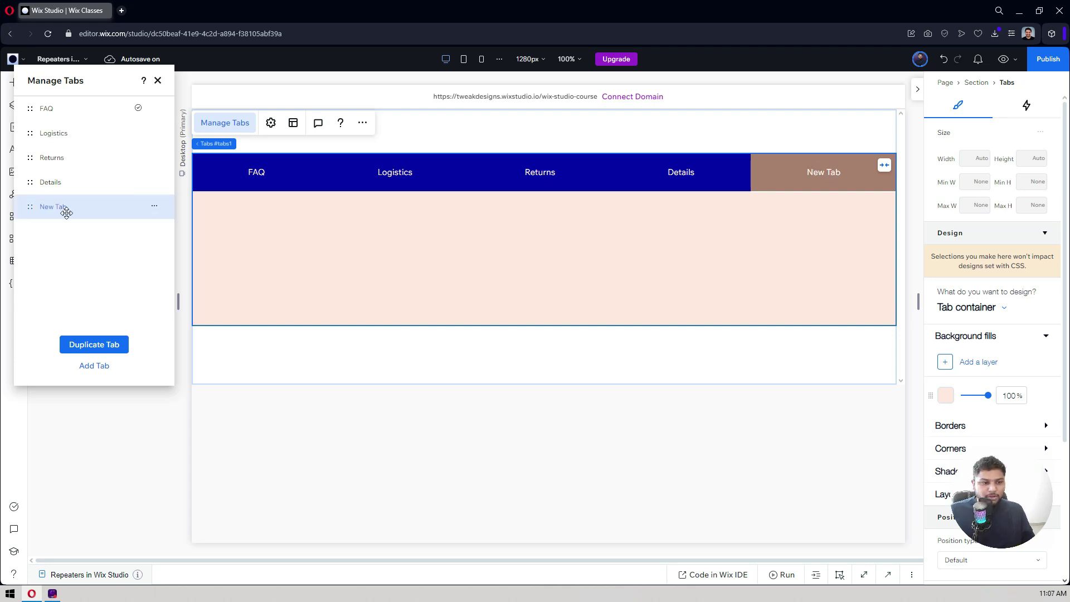
Add a paragraph text element inside the empty content container of the New Tab
{"action": "left_click", "coordinate": [402, 227]}
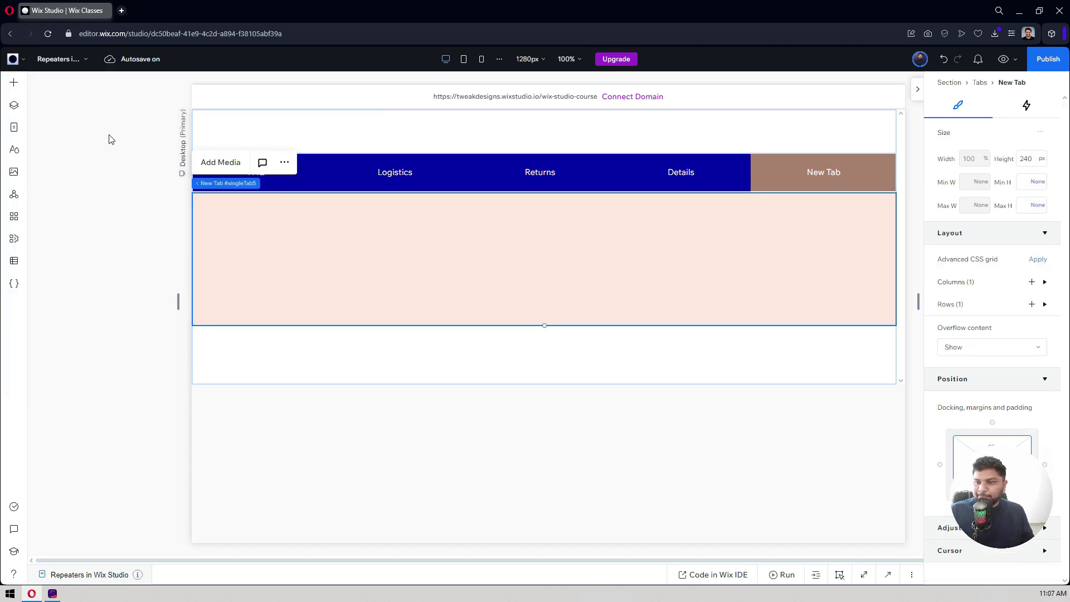
{"action": "right_click", "coordinate": [219, 218]}
{"action": "mouse_move", "coordinate": [305, 353]}
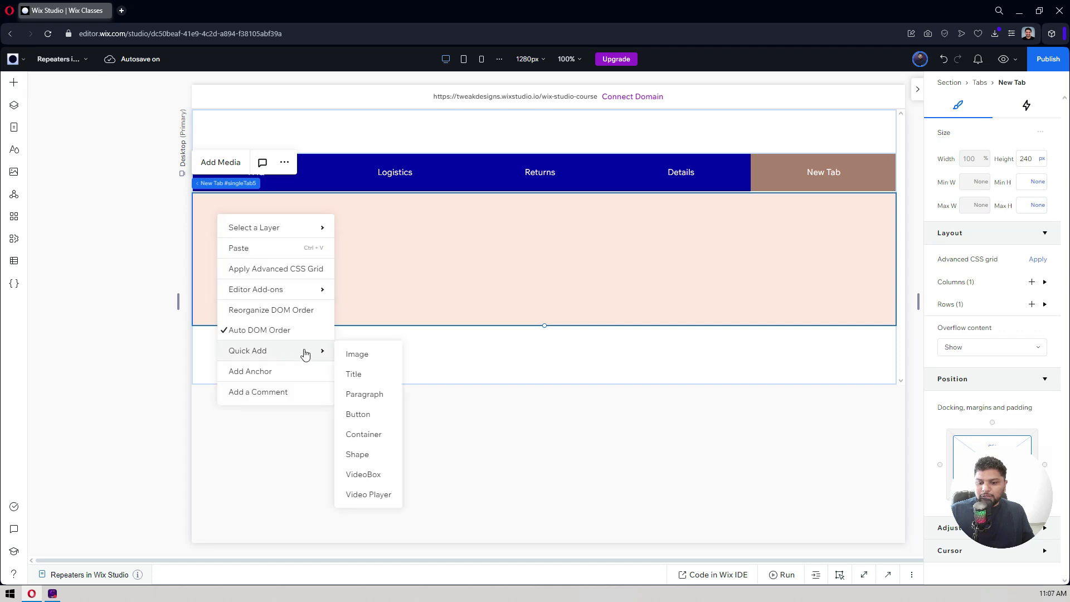
{"action": "left_click", "coordinate": [365, 394]}
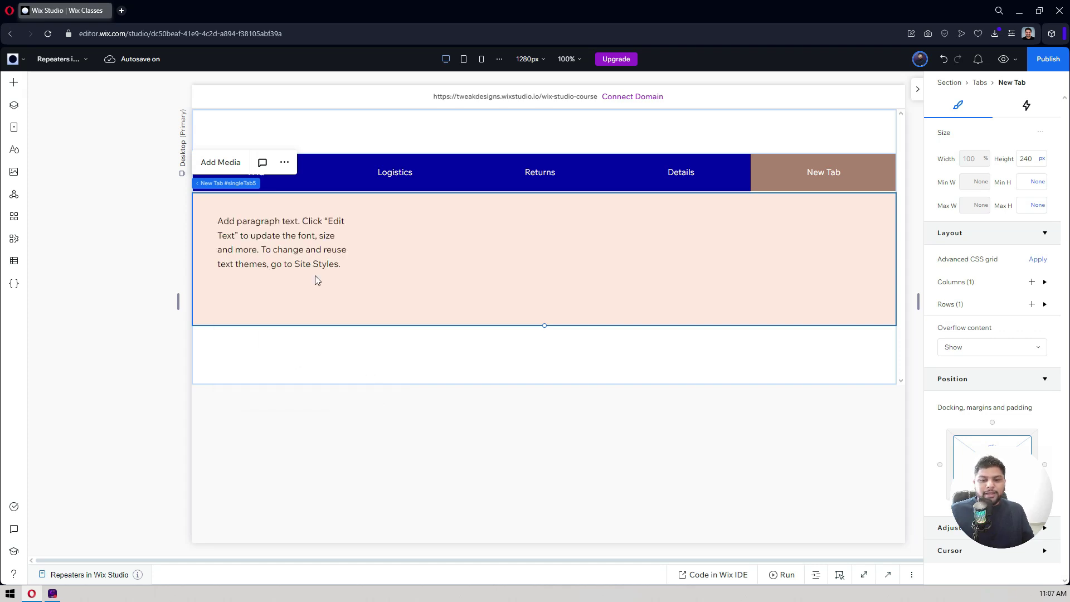
Widen the paragraph to about 40% and center both the text box within the tab container and the text inside it
{"action": "left_click", "coordinate": [303, 238]}
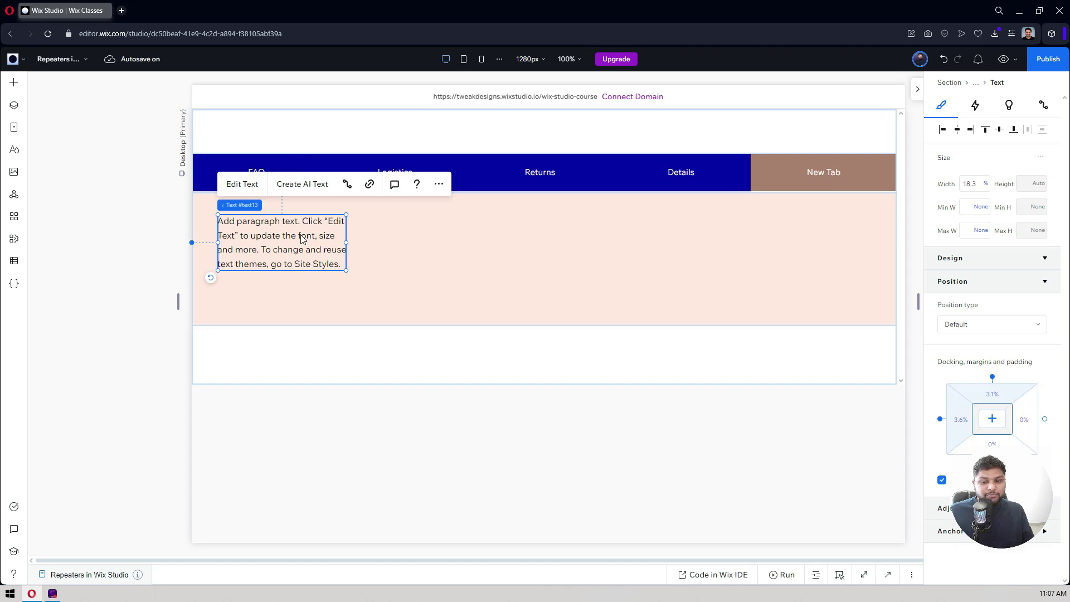
{"action": "left_click", "coordinate": [957, 130]}
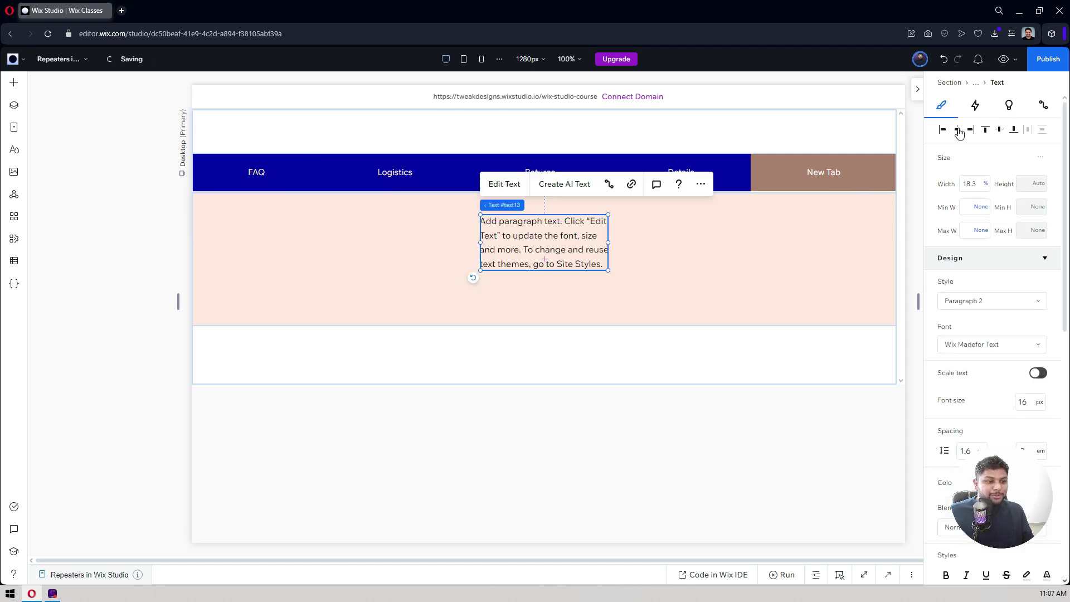
{"action": "left_click", "coordinate": [1000, 129]}
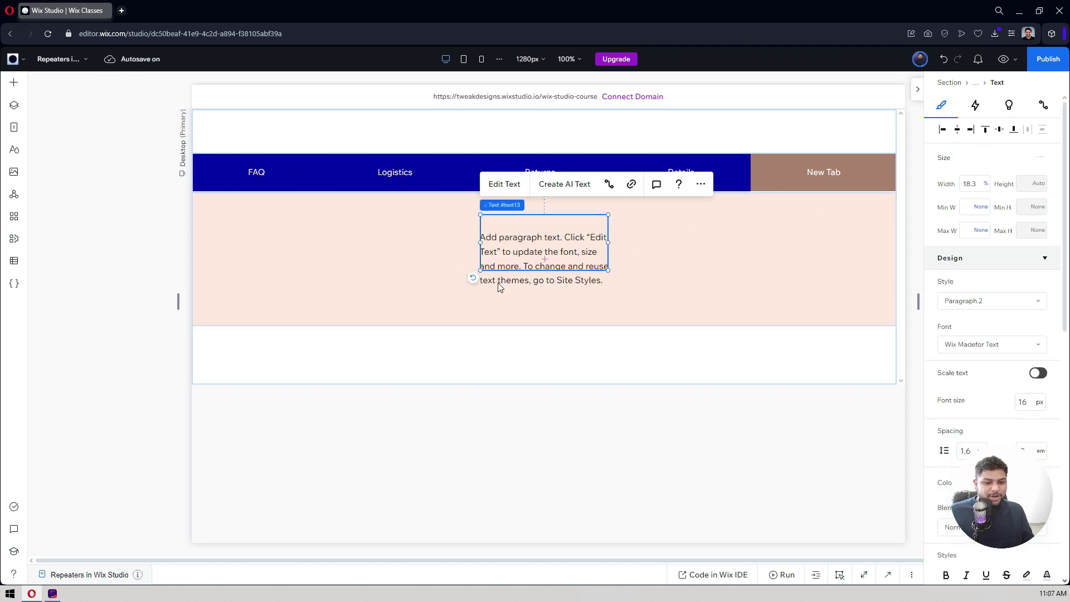
{"action": "left_click_drag", "start_coordinate": [625, 258], "coordinate": [761, 248]}
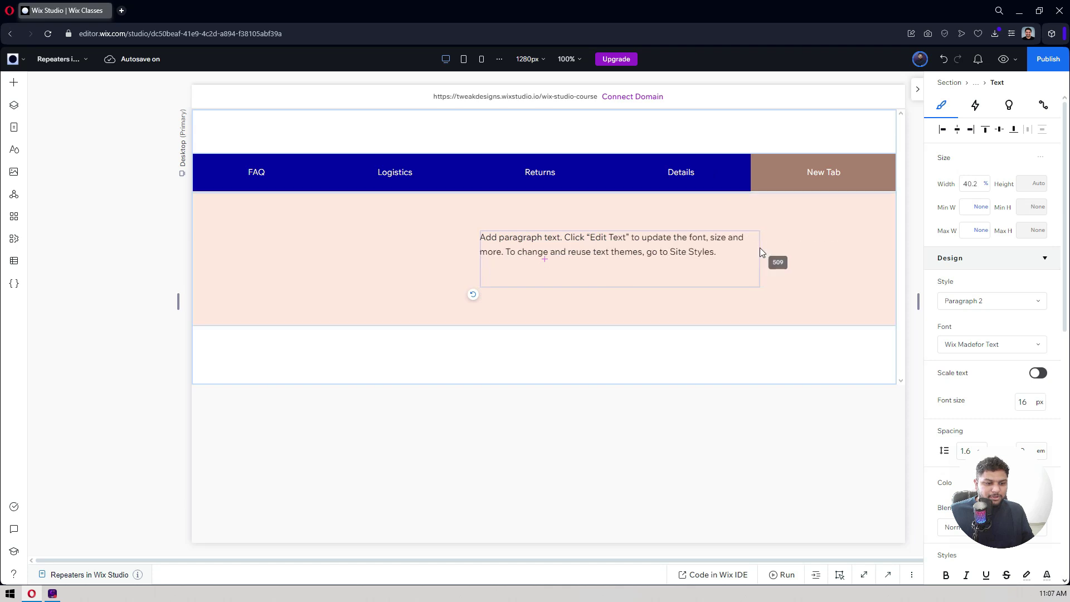
{"action": "left_click", "coordinate": [957, 129]}
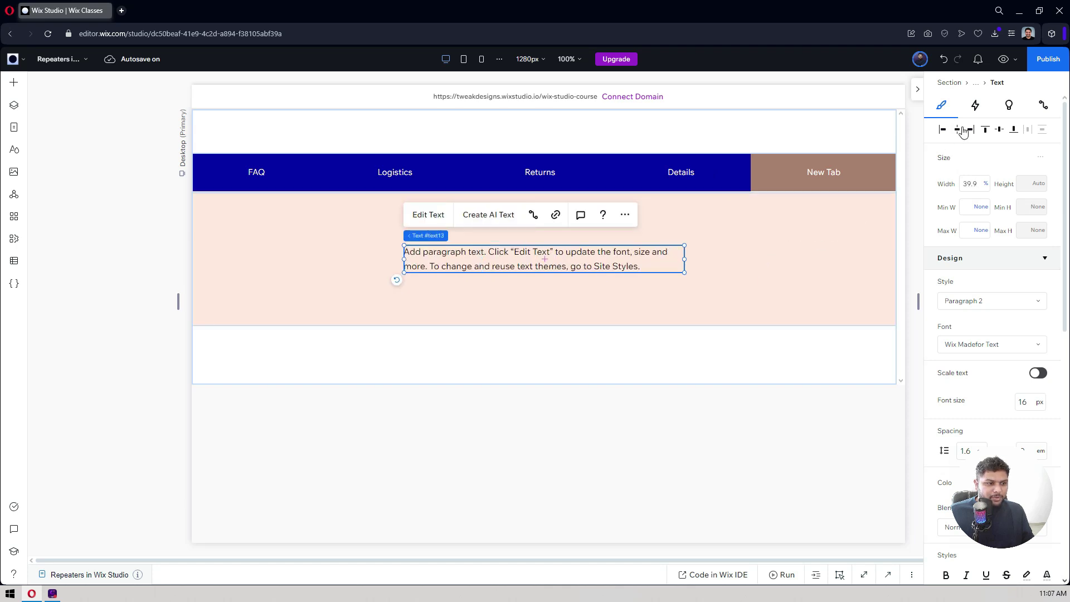
{"action": "scroll", "coordinate": [989, 197], "scroll_direction": "down", "scroll_amount": 5}
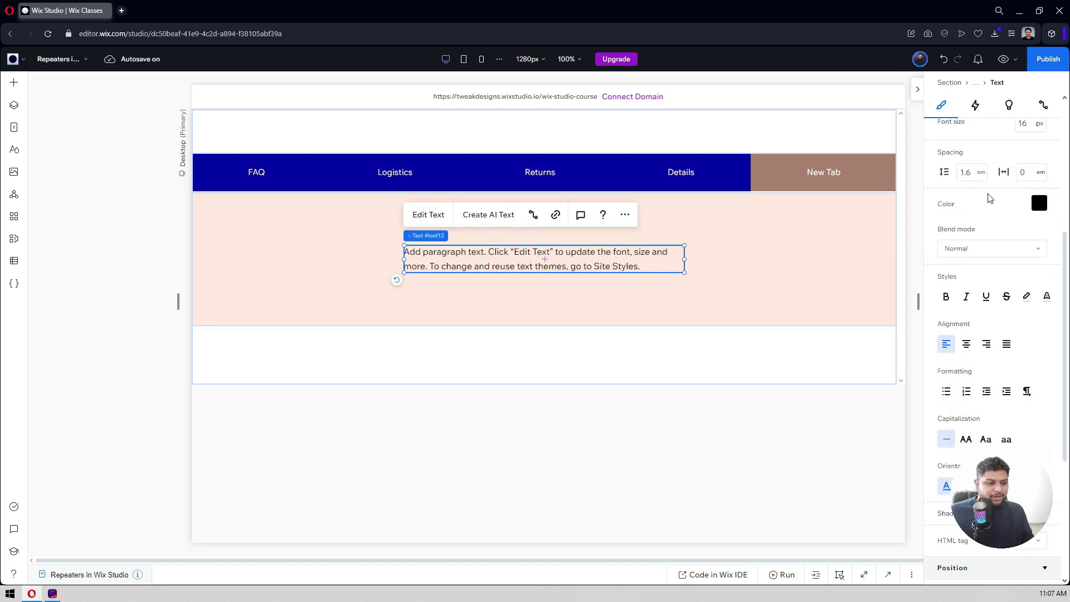
{"action": "left_click", "coordinate": [968, 345]}
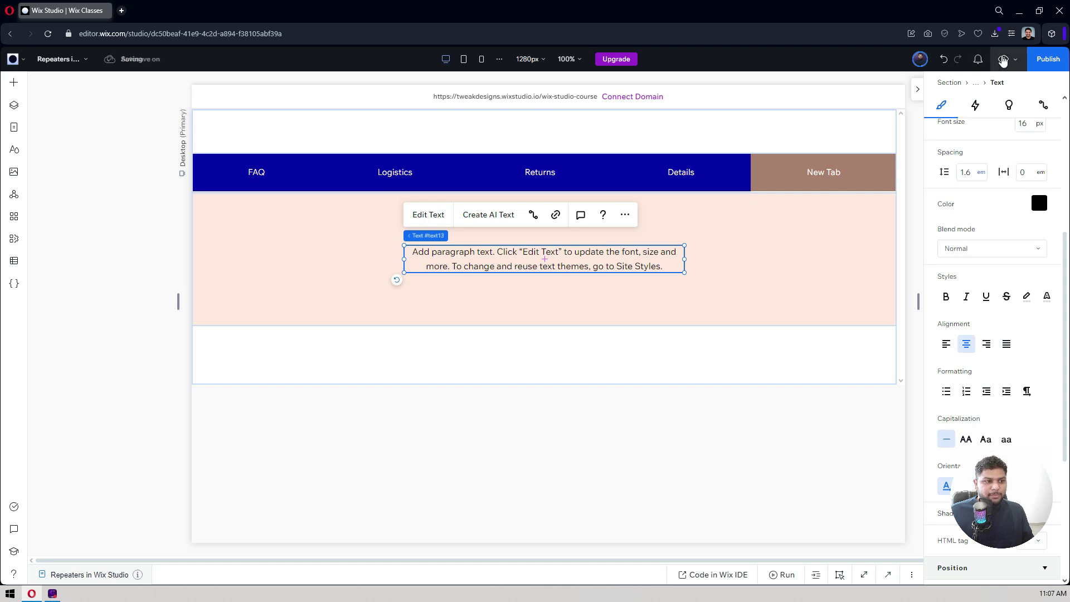
Preview the site, switch through the Logistics, Returns, Details and New Tab tabs, and return to editing
{"action": "left_click", "coordinate": [1003, 60]}
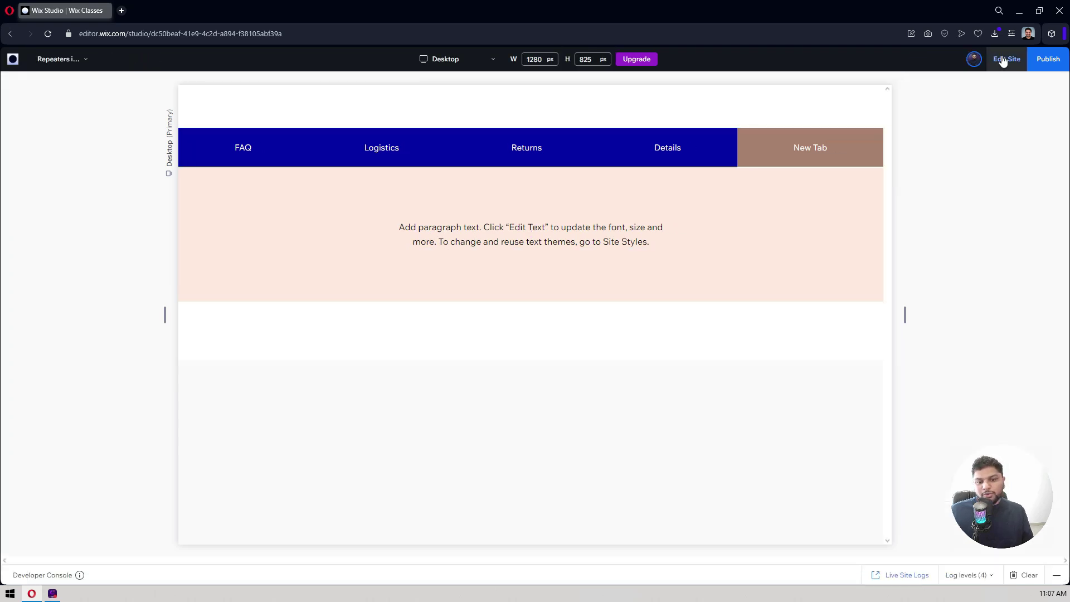
{"action": "left_click", "coordinate": [371, 176]}
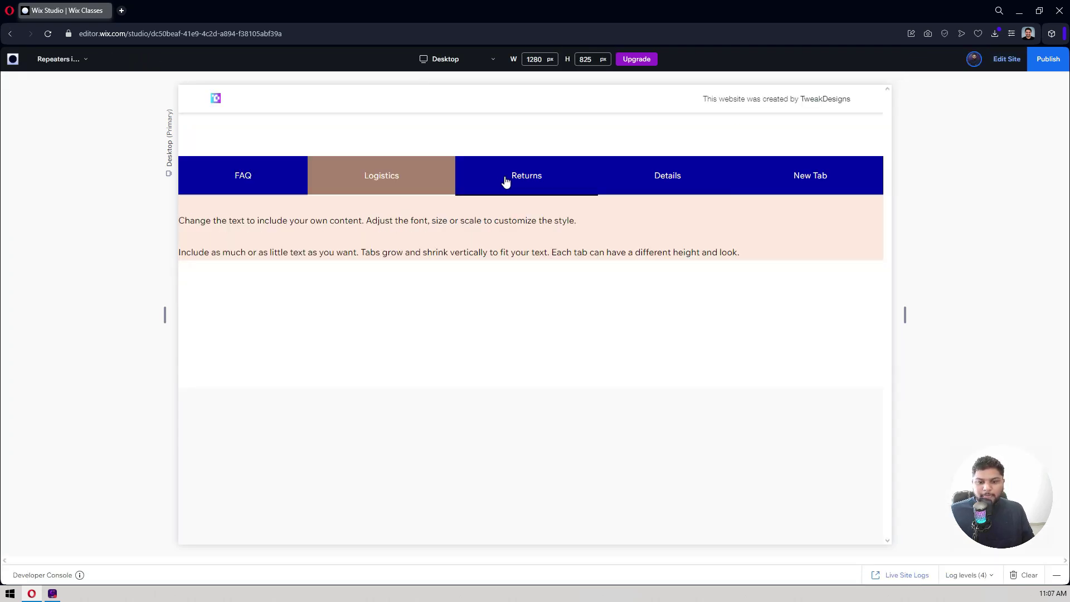
{"action": "left_click", "coordinate": [502, 179]}
{"action": "left_click", "coordinate": [629, 176]}
{"action": "left_click", "coordinate": [811, 175]}
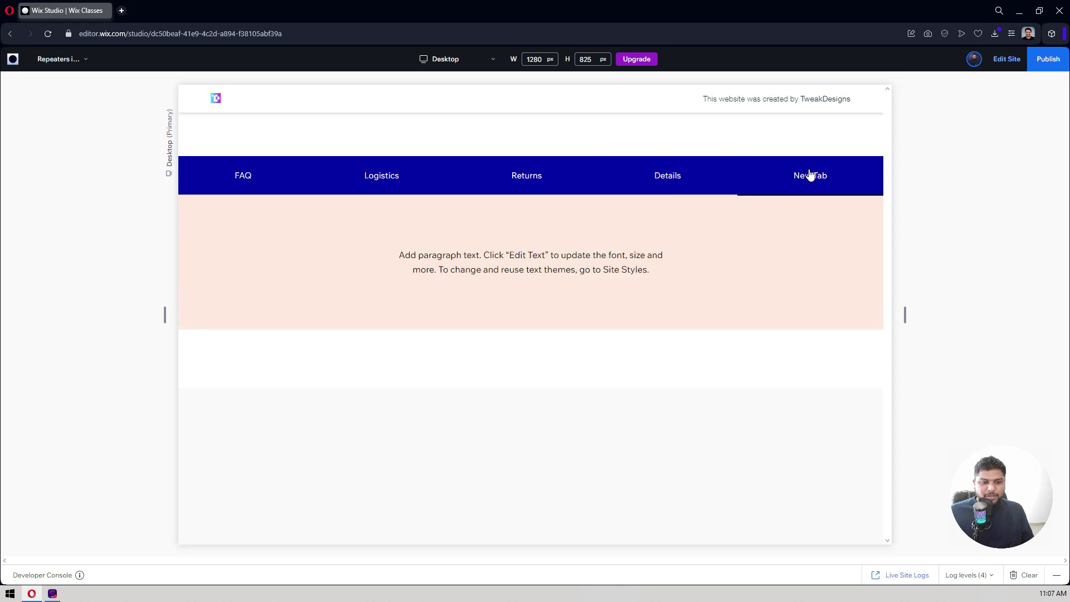
{"action": "left_click", "coordinate": [1006, 59]}
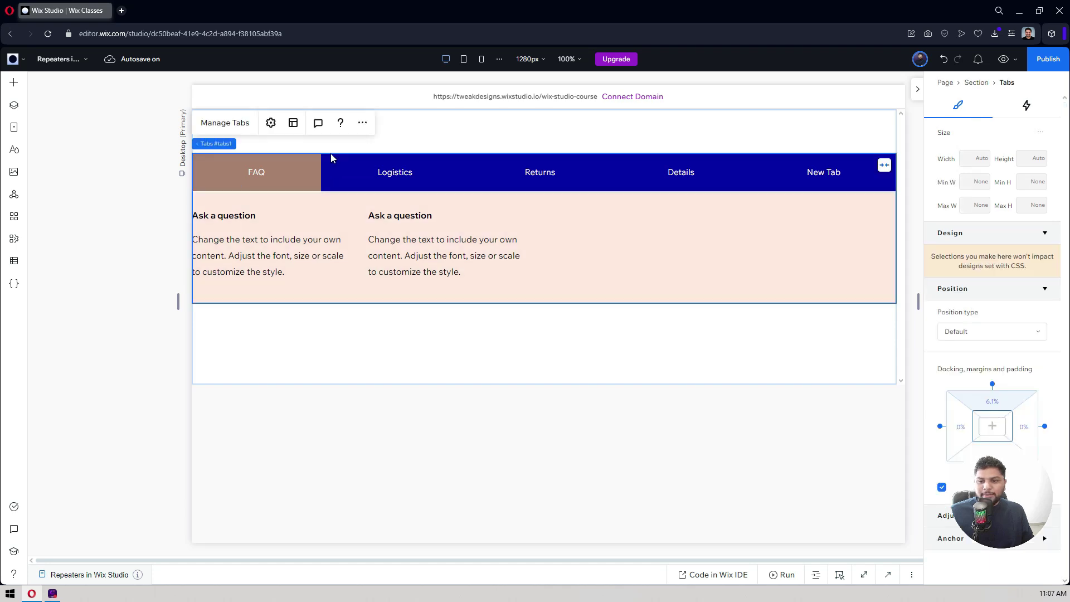
Set the Returns tab as the default tab of the tabs element and close the tab manager
{"action": "left_click", "coordinate": [272, 124]}
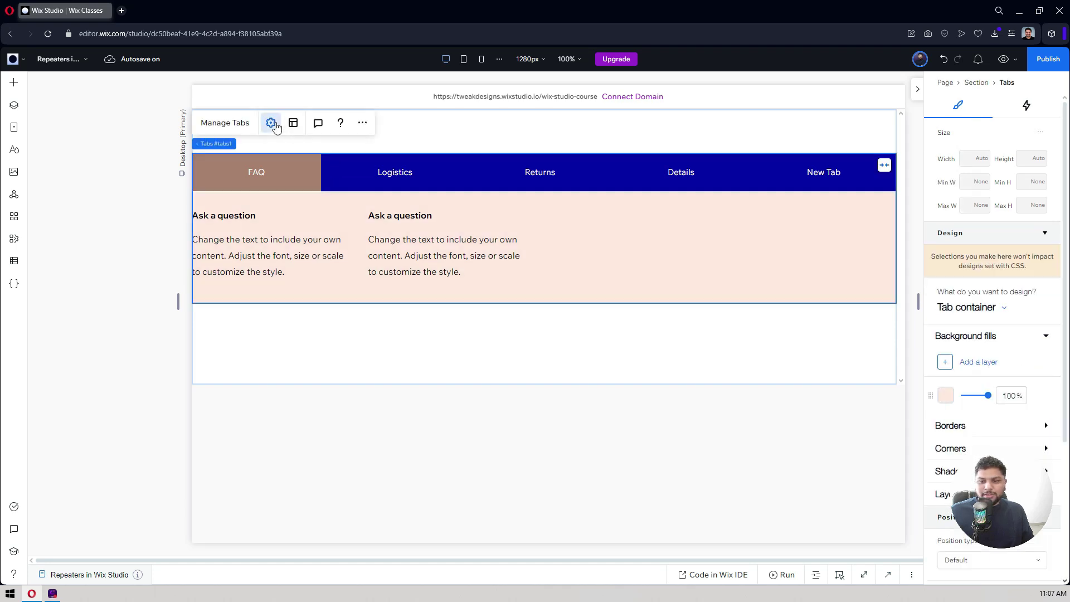
{"action": "left_click", "coordinate": [225, 123]}
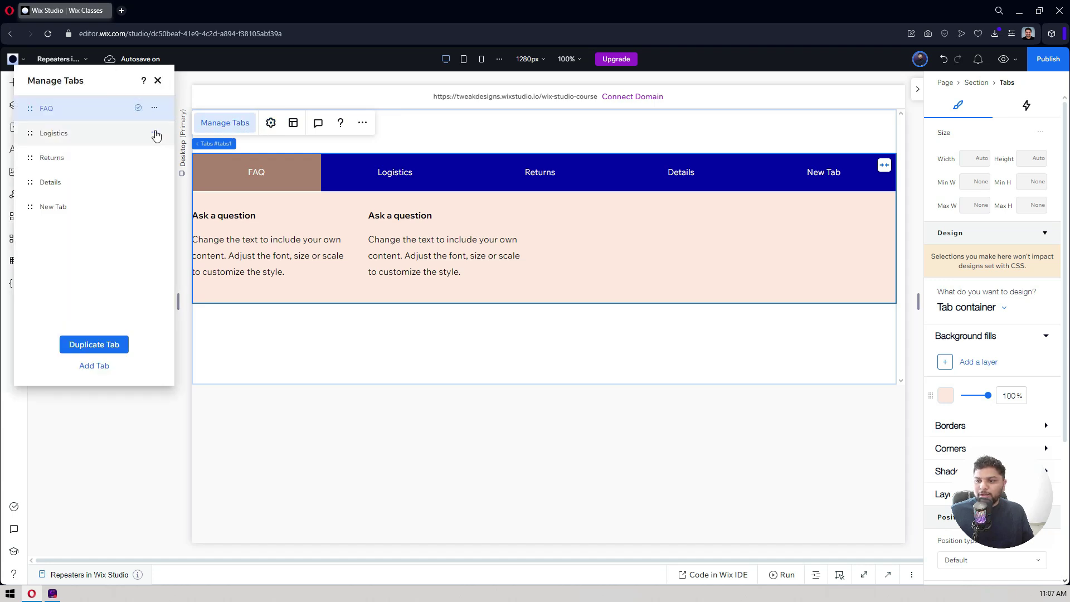
{"action": "left_click", "coordinate": [155, 133]}
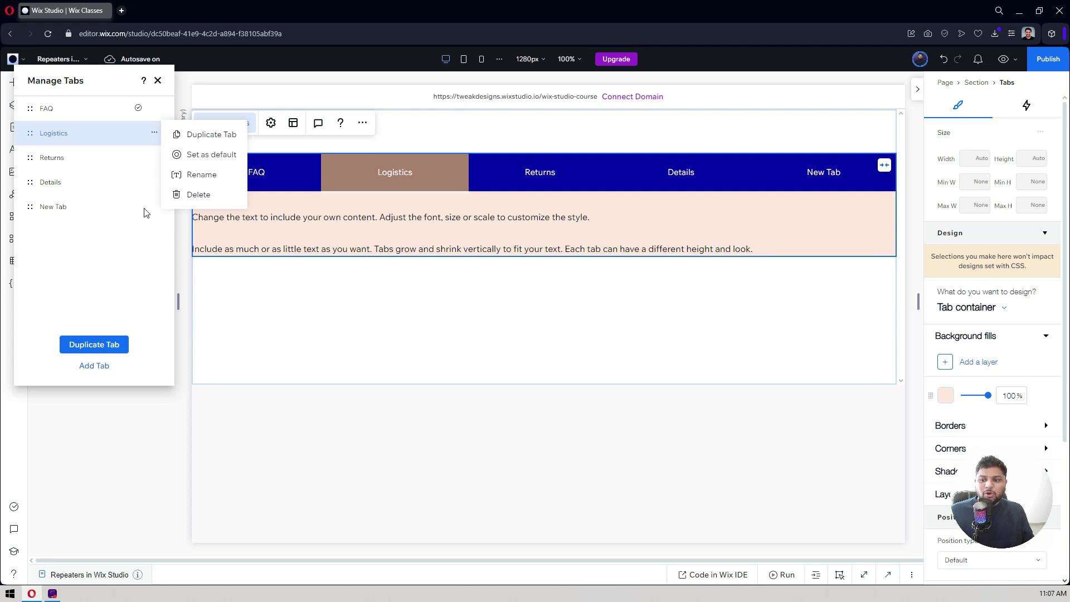
{"action": "left_click", "coordinate": [153, 159]}
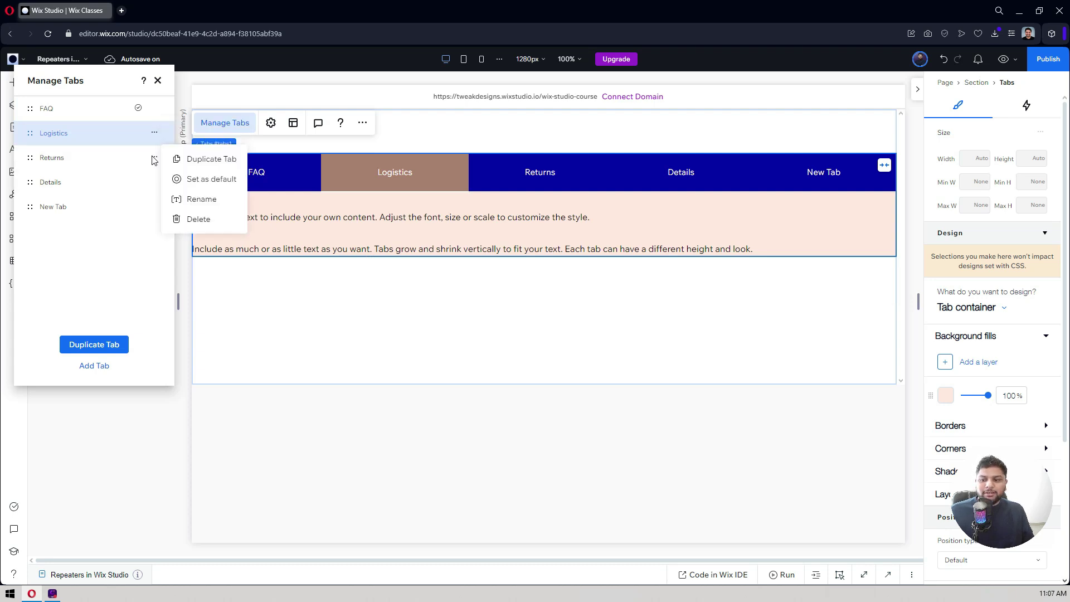
{"action": "left_click", "coordinate": [182, 180]}
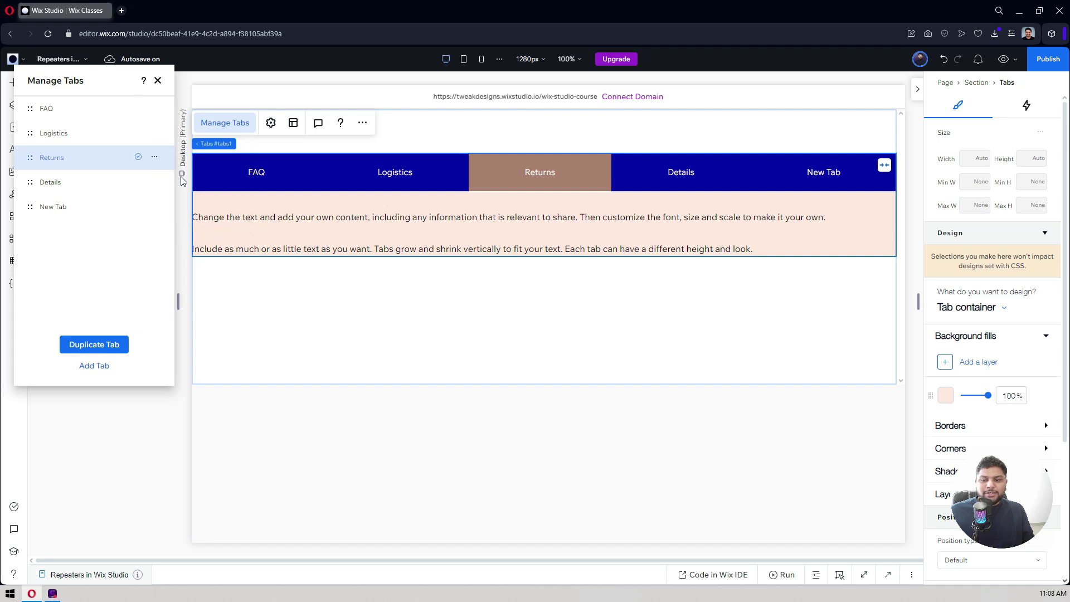
{"action": "left_click", "coordinate": [159, 82]}
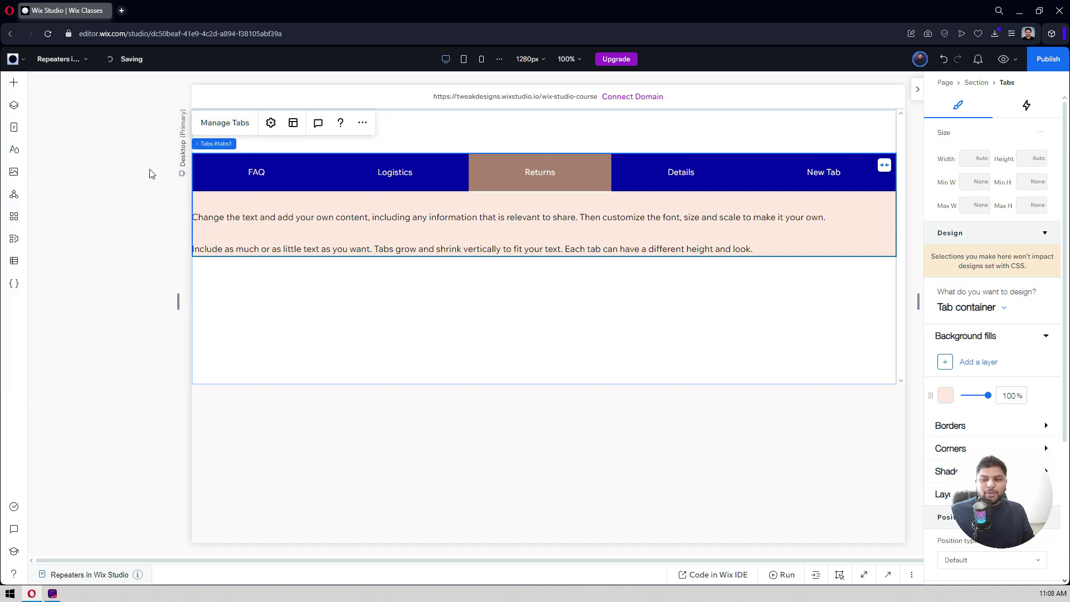
{"action": "left_click", "coordinate": [150, 174]}
Preview the site to check which tab opens by default, and try switching to the Logistics, FAQ and Details tabs
{"action": "left_click", "coordinate": [1003, 61]}
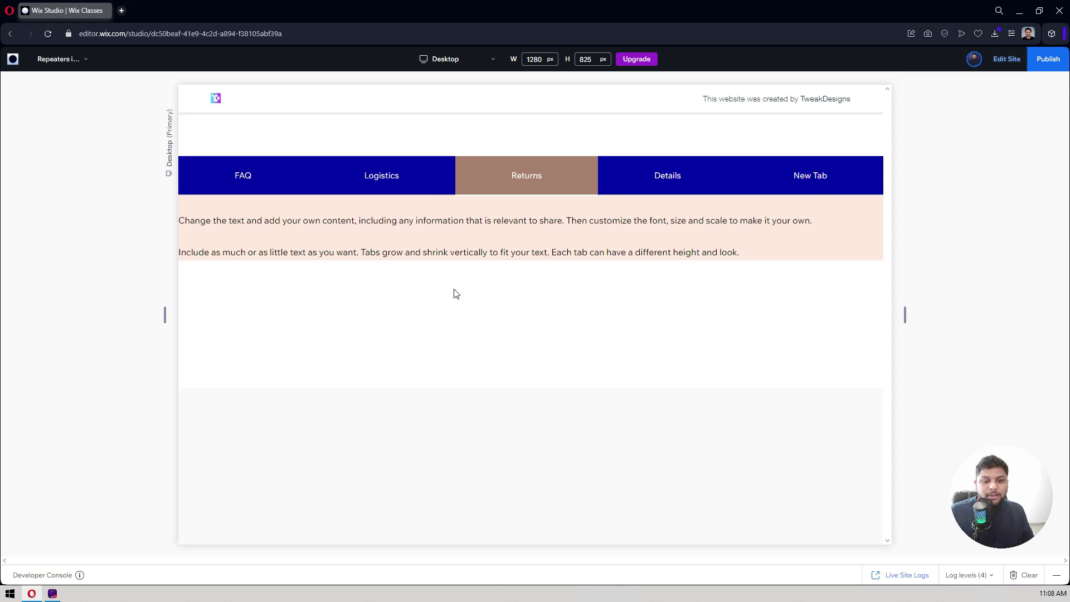
{"action": "left_click", "coordinate": [386, 178]}
{"action": "left_click", "coordinate": [285, 174]}
{"action": "left_click", "coordinate": [616, 178]}
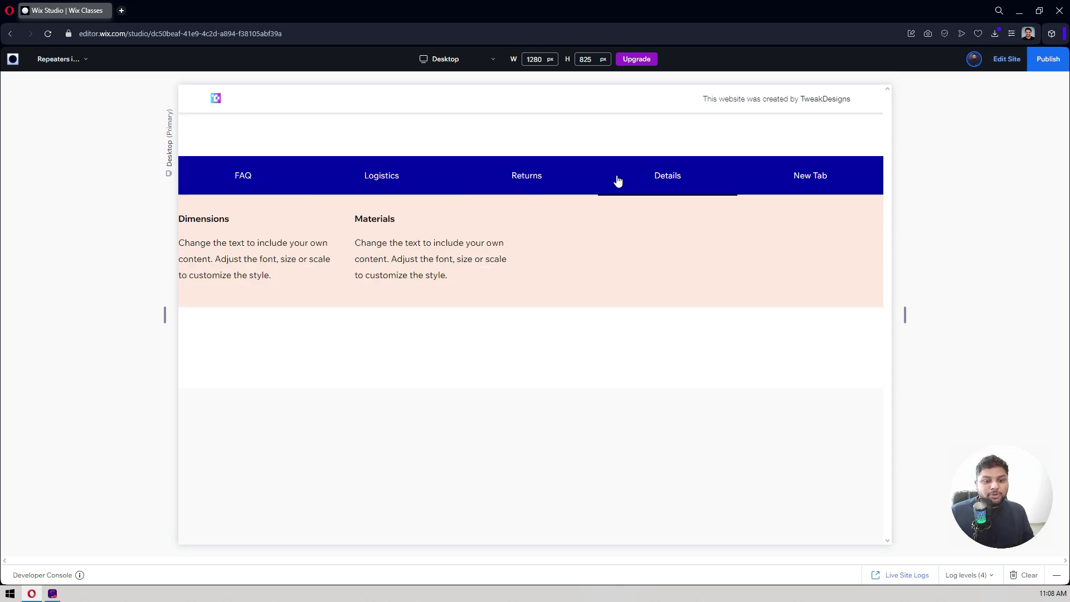